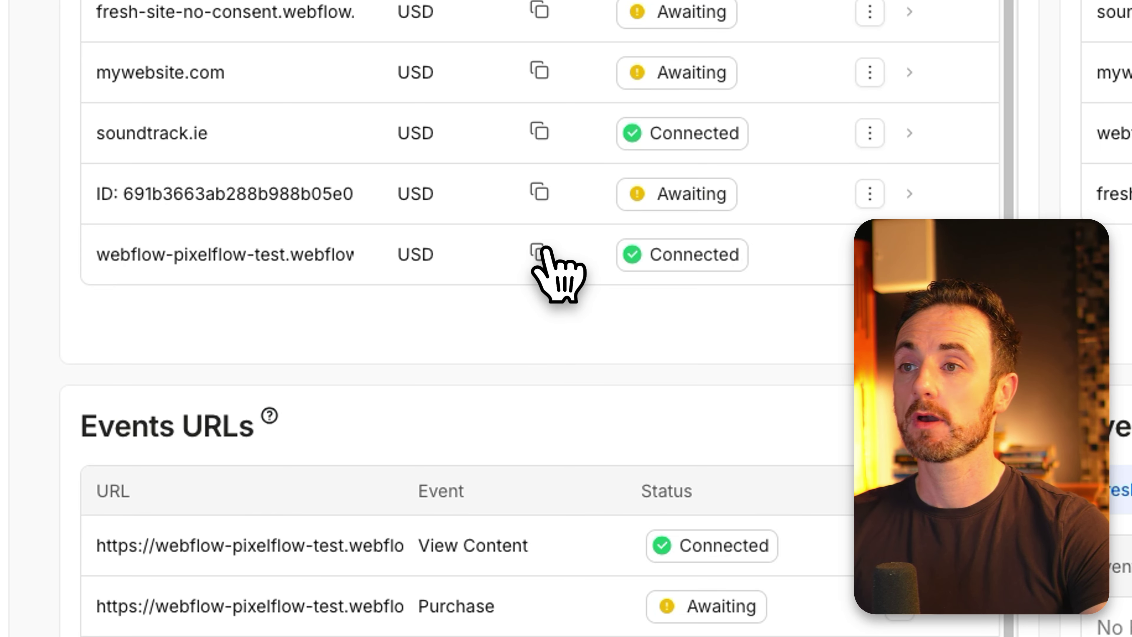
- Copy the webflow-pixelflow-test site's PixelFlow script and paste it, including its API key, into a new Custom HTML tag in Google Tag Manager
click(542, 251)
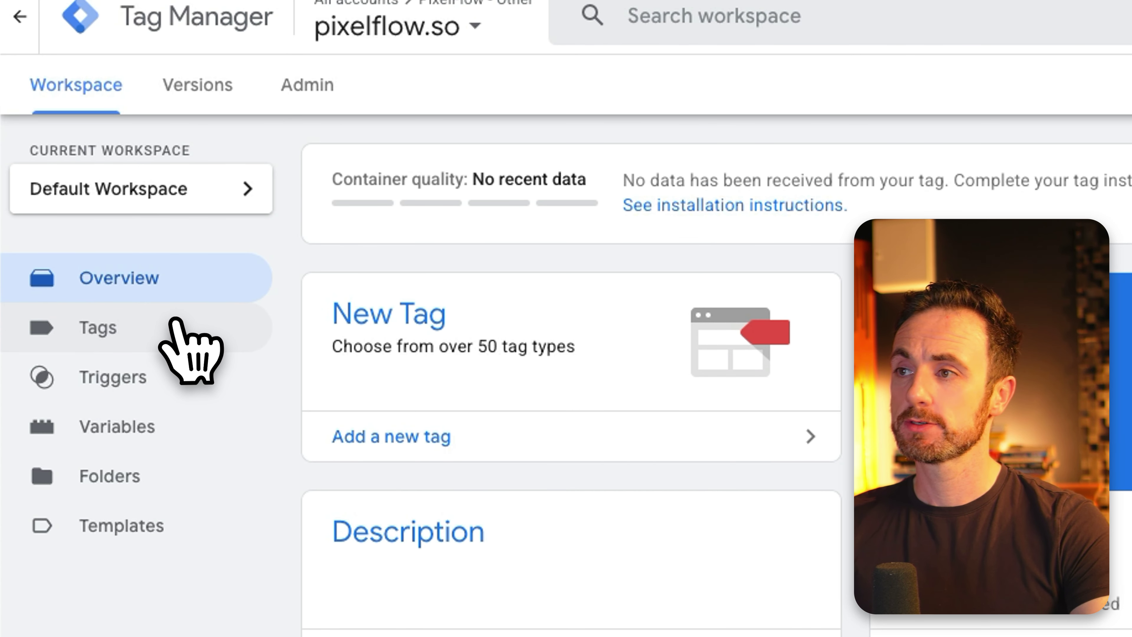
click(176, 323)
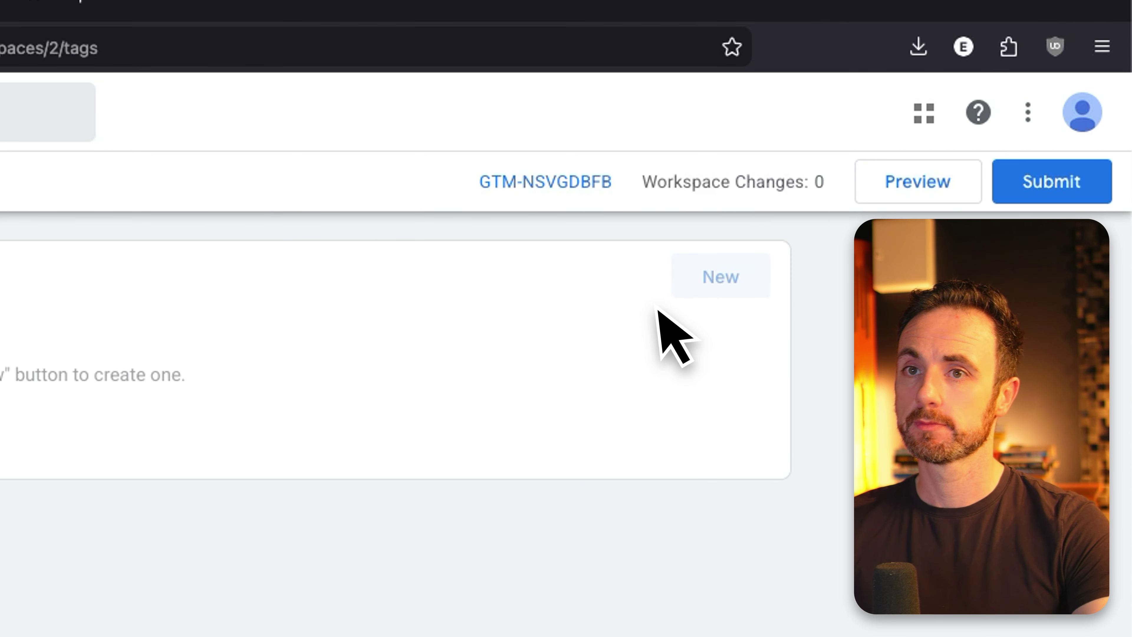
click(722, 277)
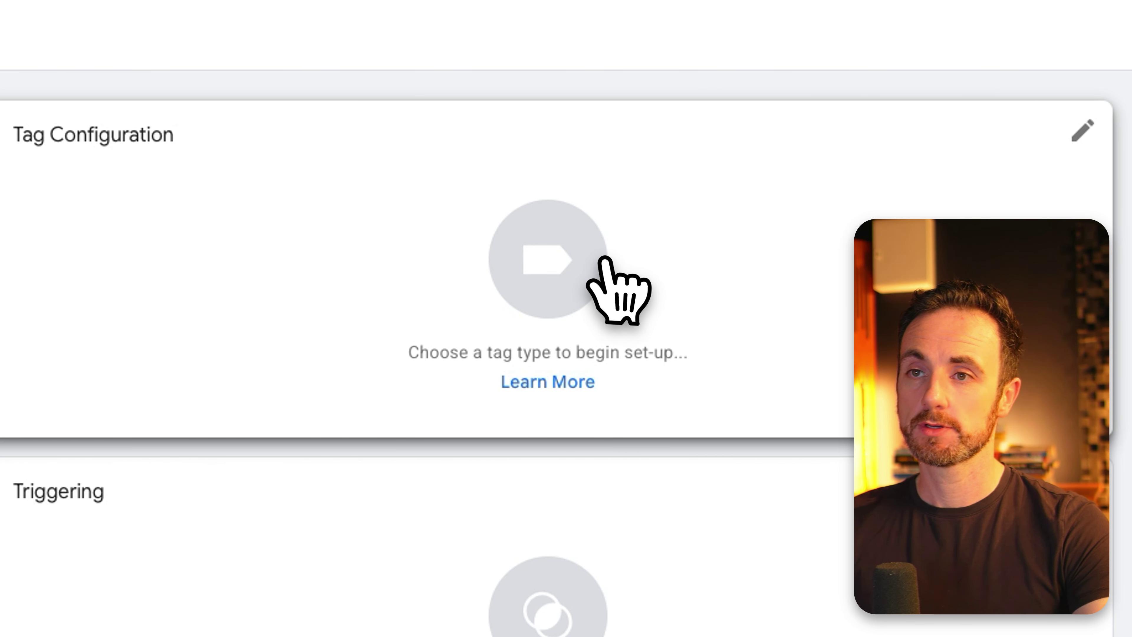
click(606, 260)
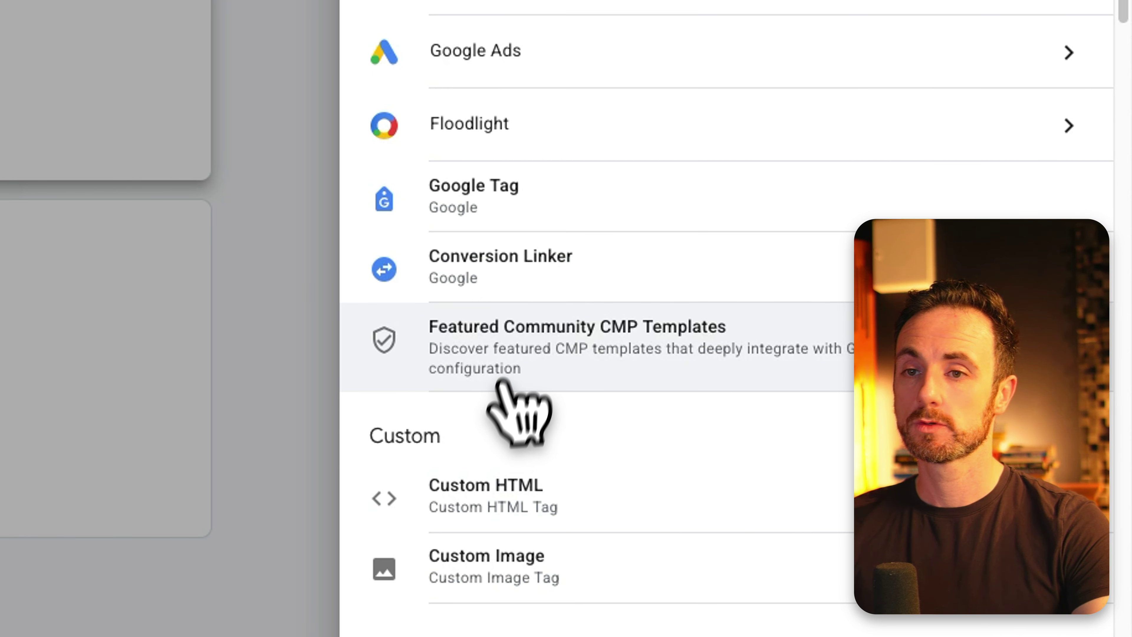
click(526, 484)
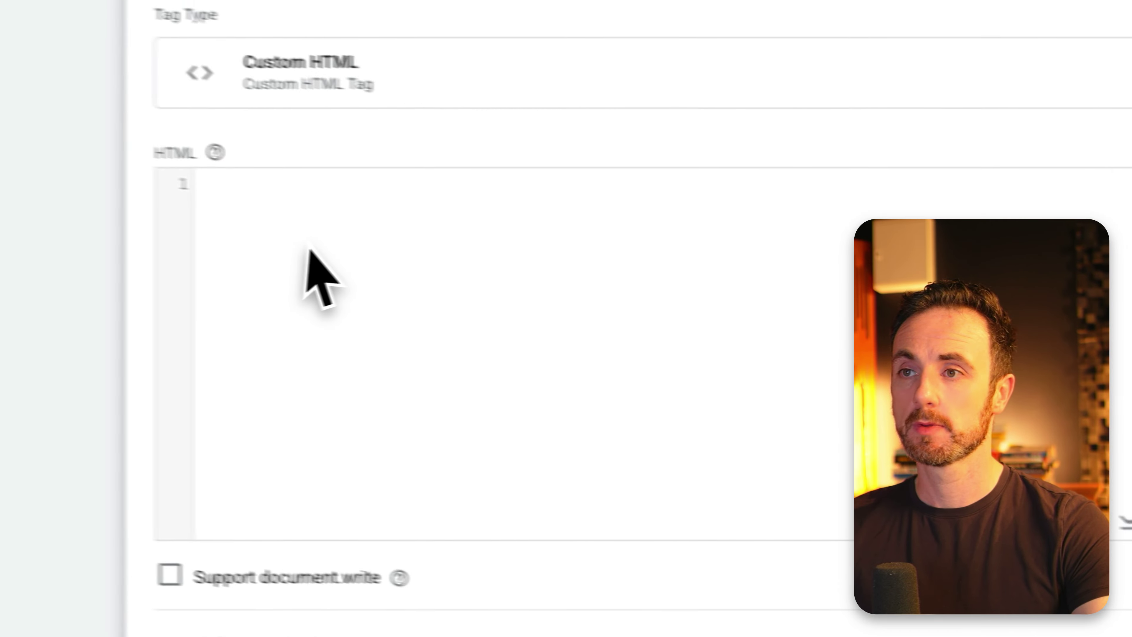
key(ctrl+v)
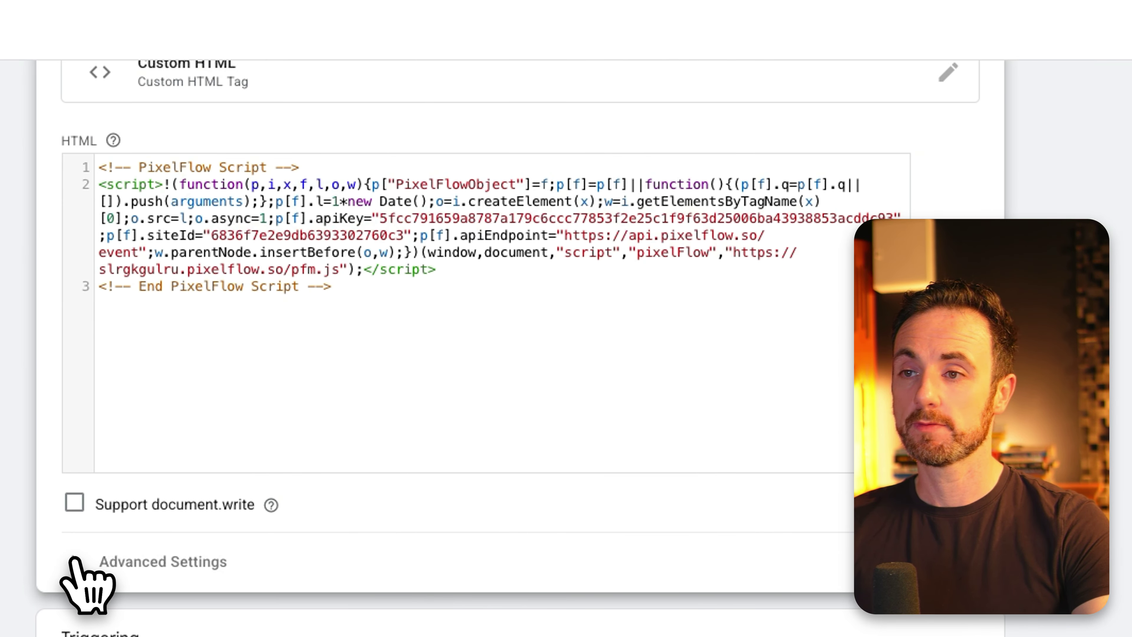
- Try requiring additional consent for the tag to fire in its consent settings, and restore the Not set option
click(102, 561)
scroll(401, 606, down, 5)
click(154, 555)
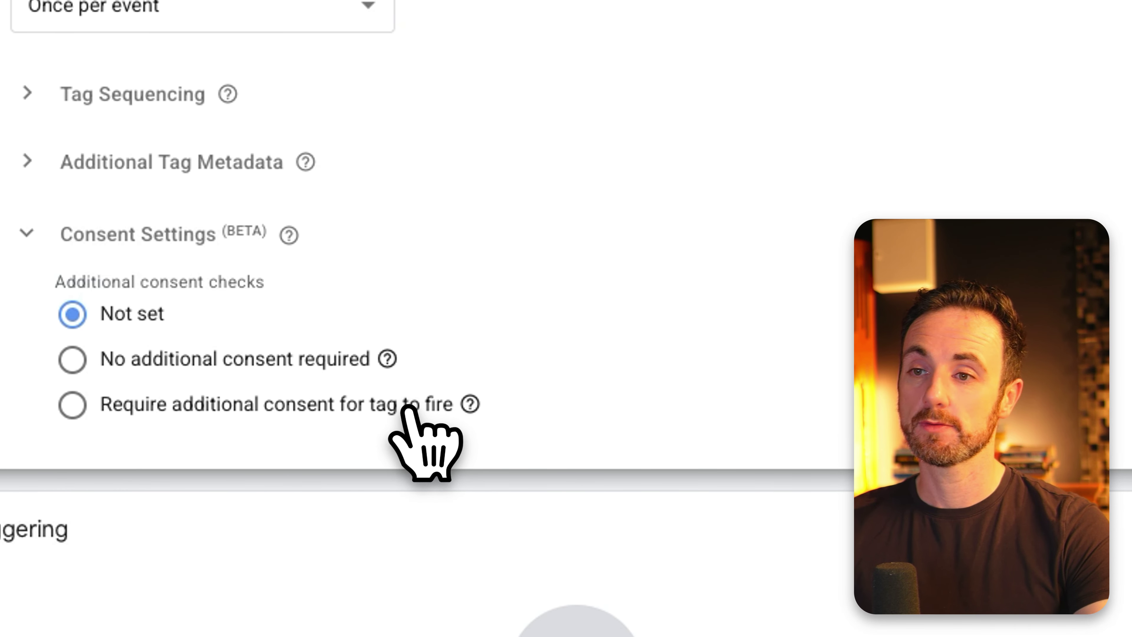
click(640, 415)
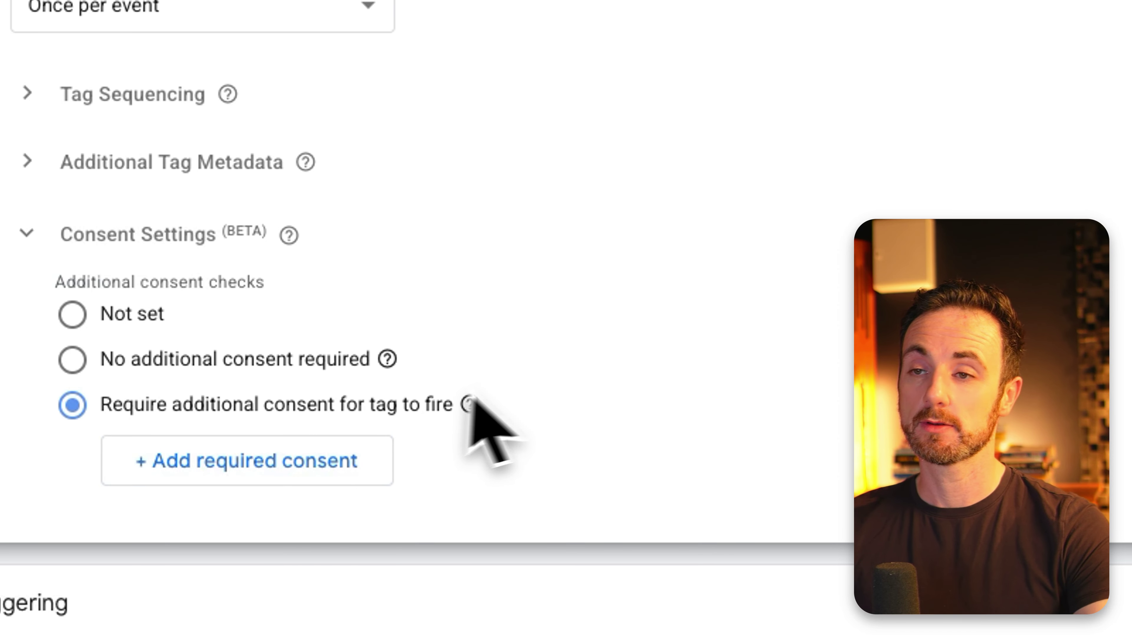
click(211, 404)
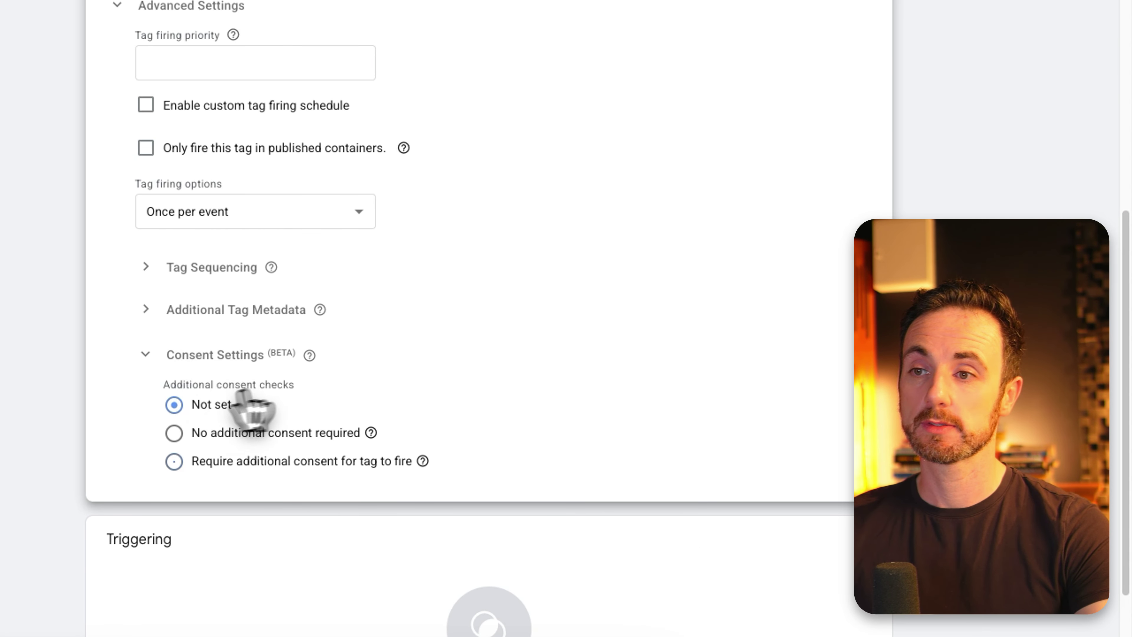
- Assign the All Pages trigger to the Custom HTML tag
scroll(682, 315, up, 6)
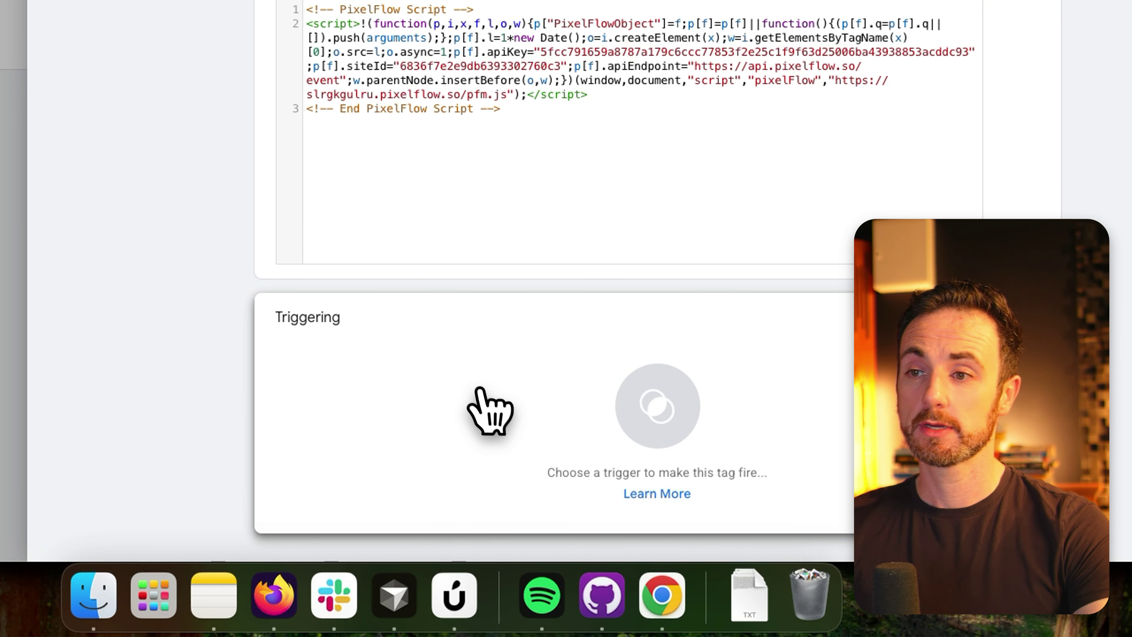
click(477, 506)
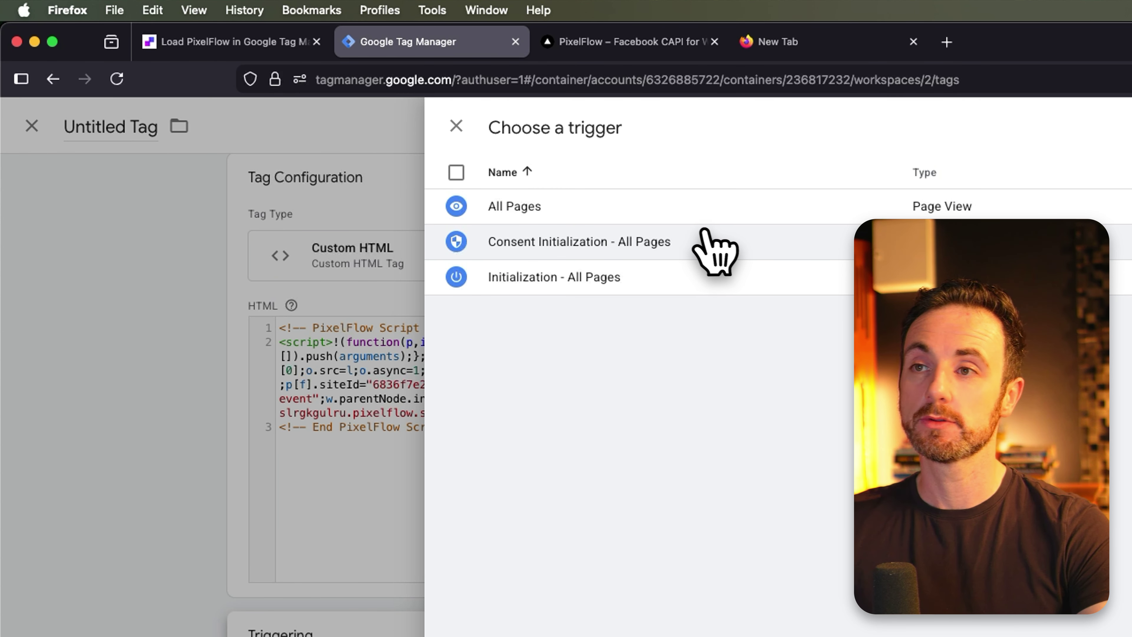
click(519, 206)
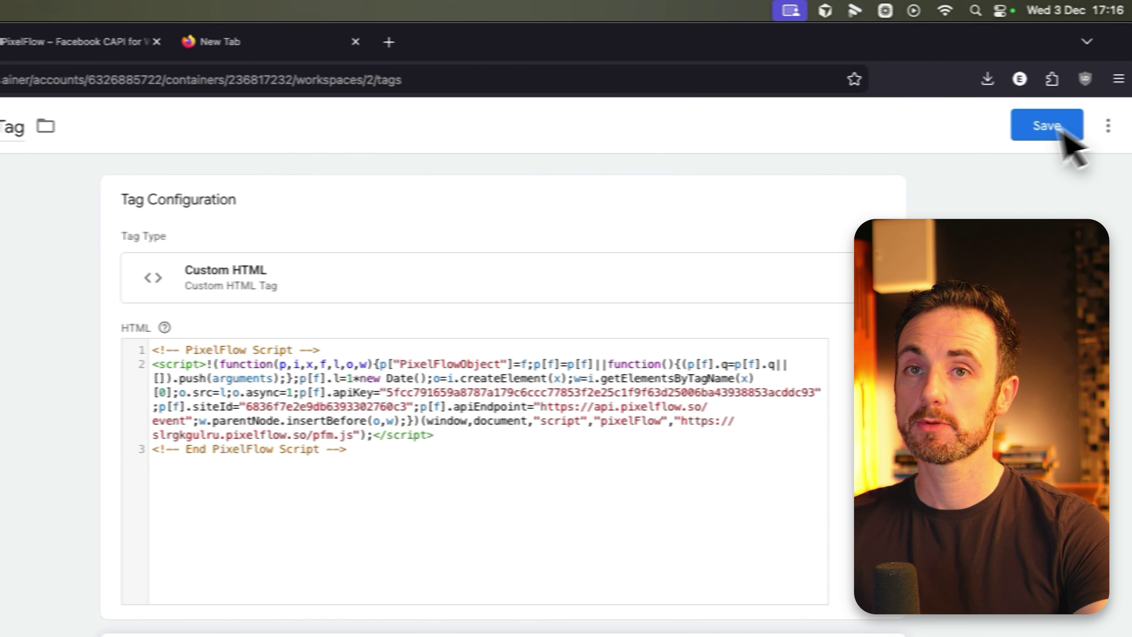
- Save the new tag under the name PixelFlow
click(1045, 130)
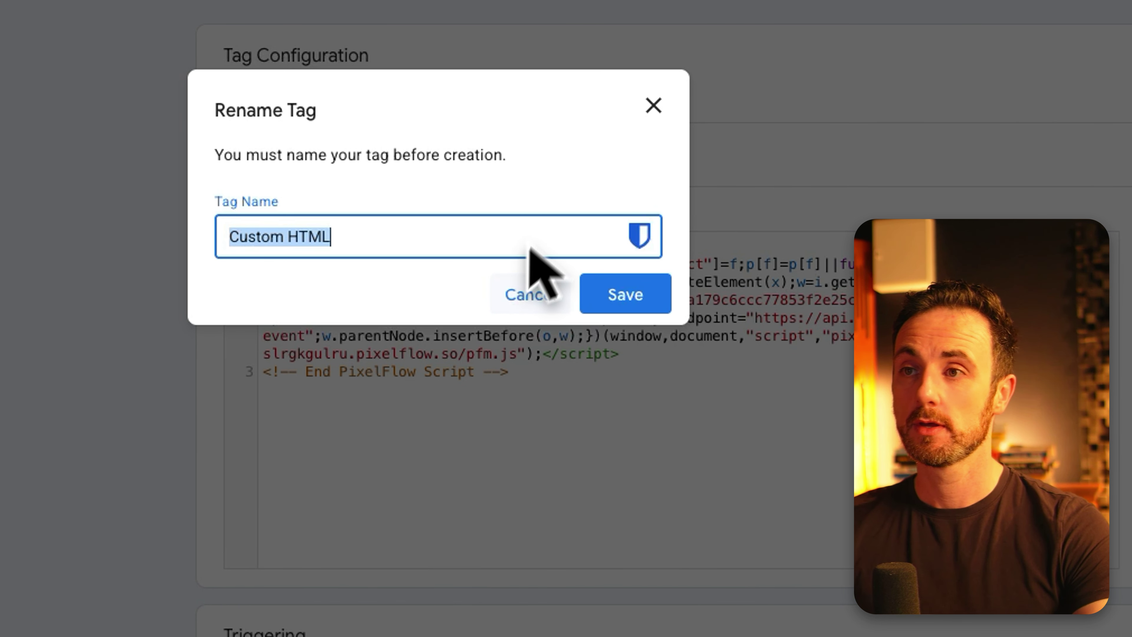
text(P)
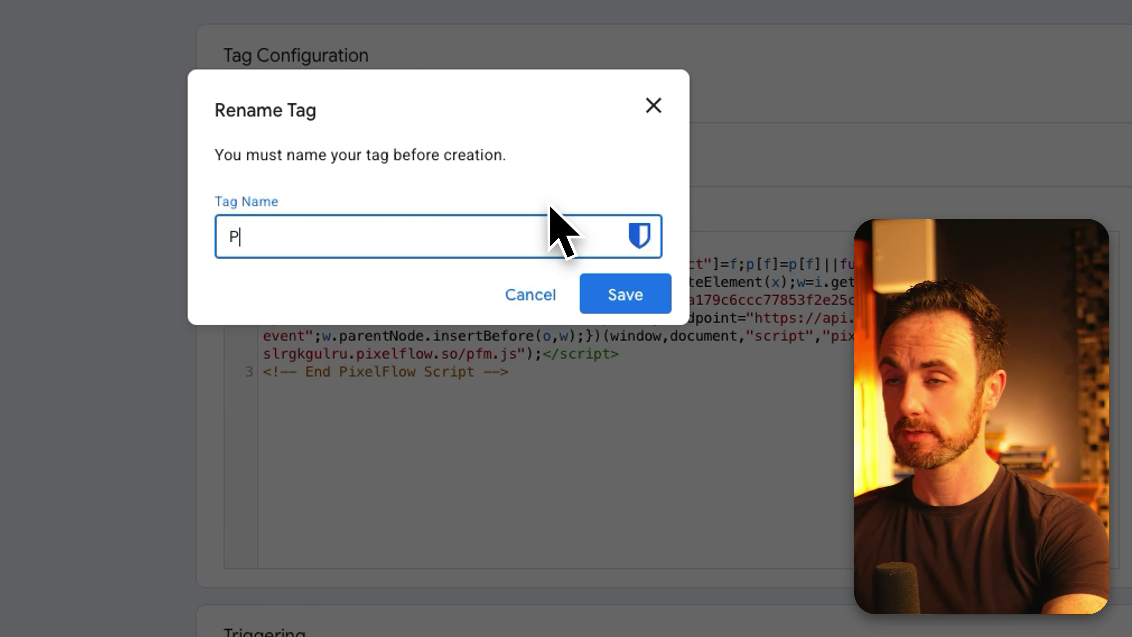
text(ixelFlow)
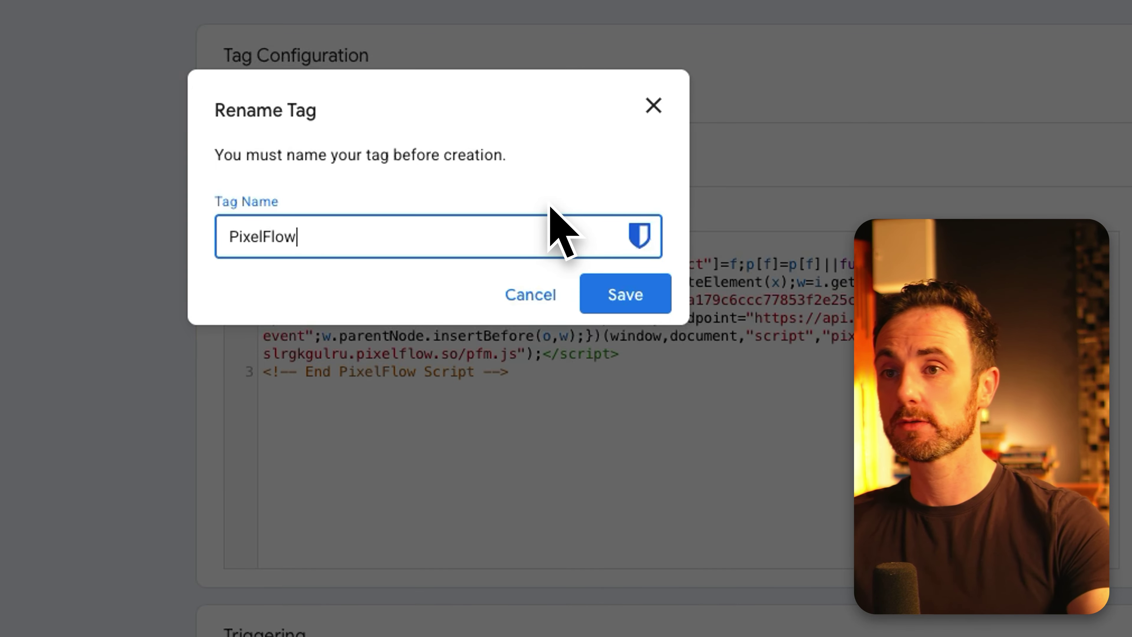
click(620, 306)
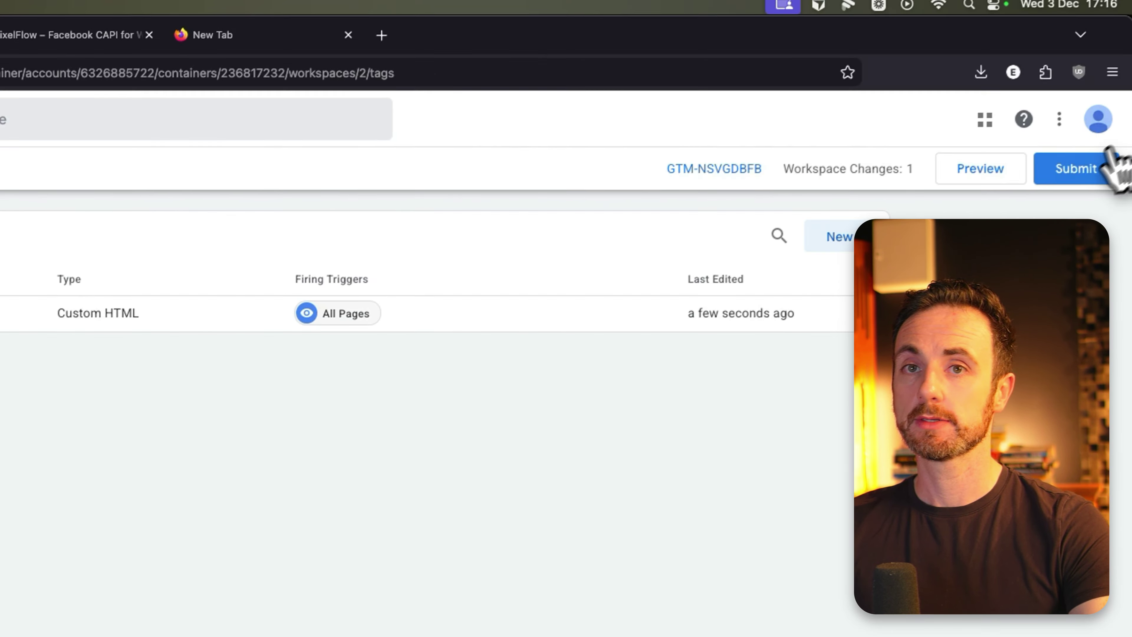
- Submit the workspace changes and publish them live without adding a version name or description
click(1105, 163)
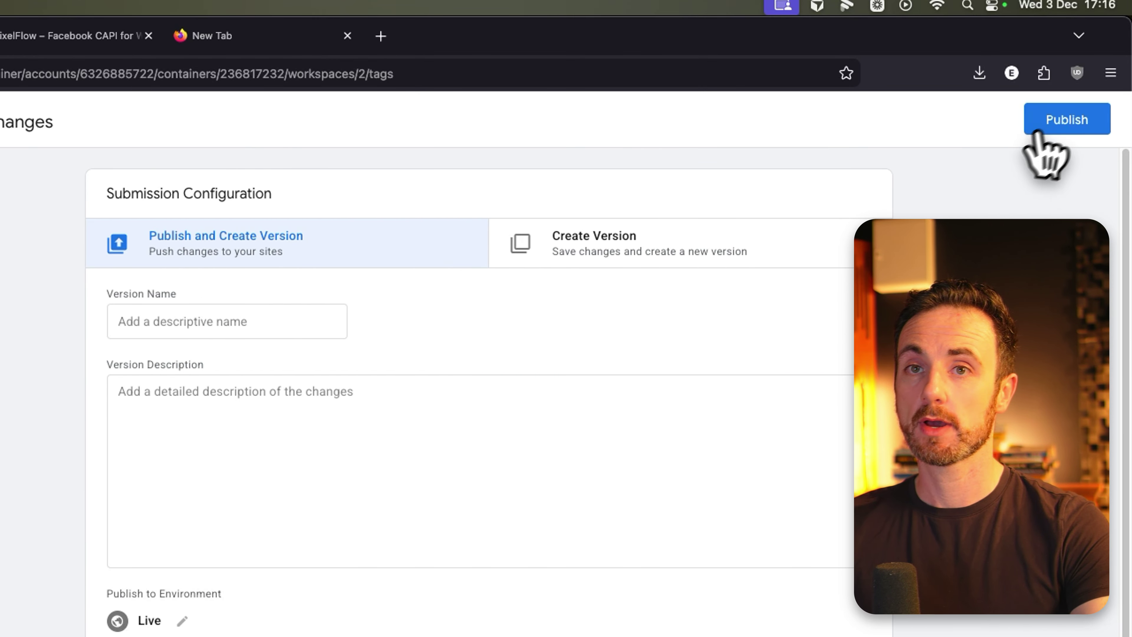
click(1038, 133)
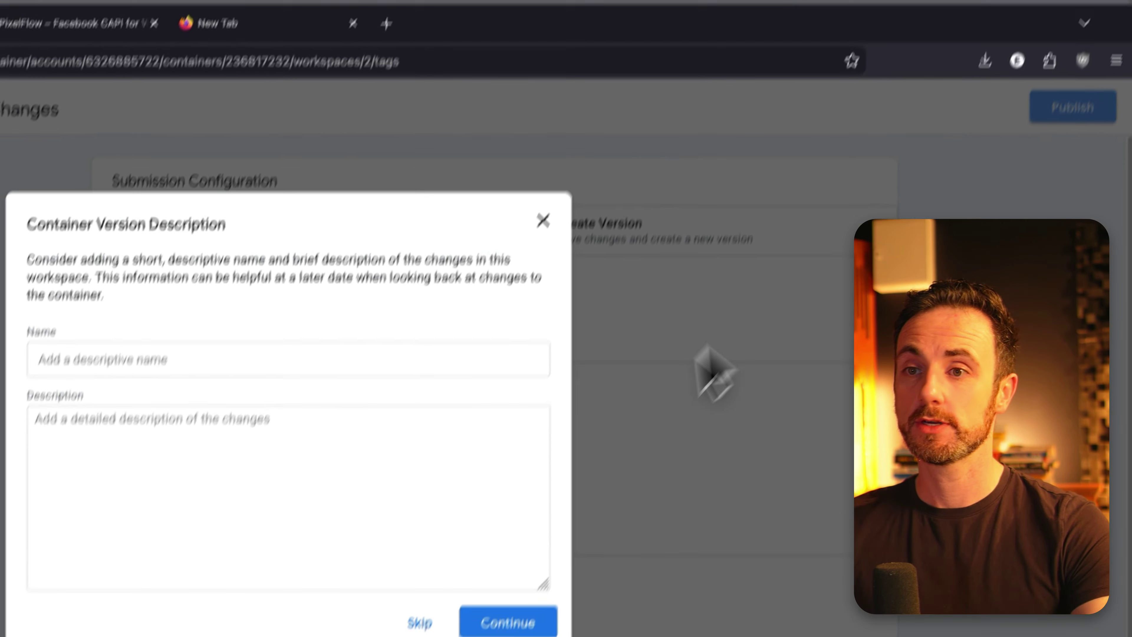
click(564, 526)
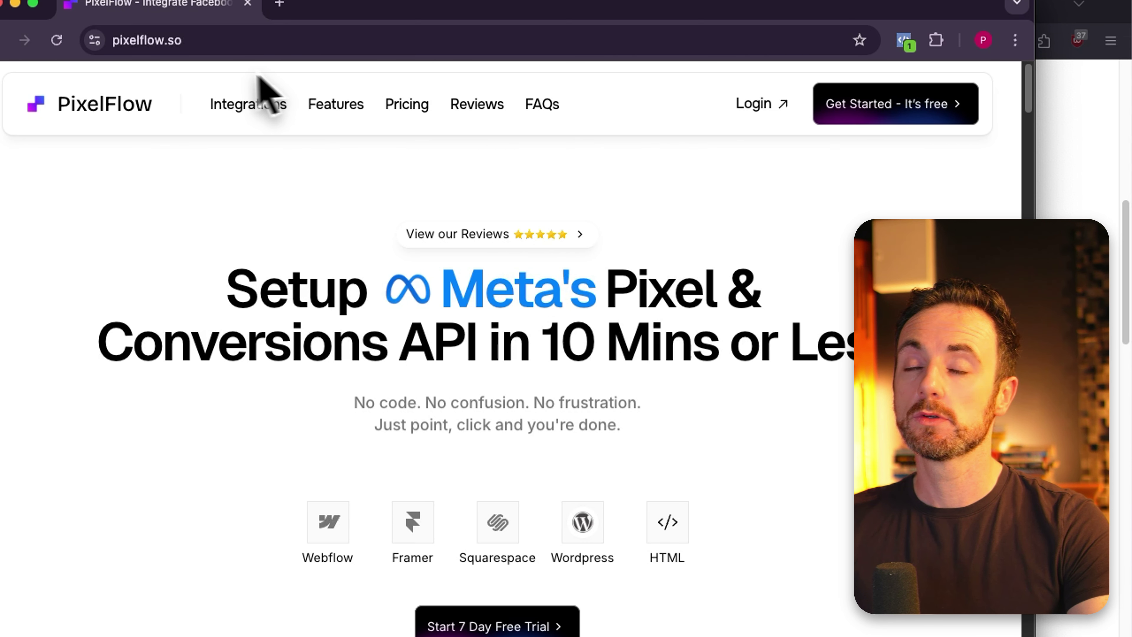
- Reload pixelflow.so in Chrome and inspect the PageView event details in Meta Pixel Helper
click(904, 41)
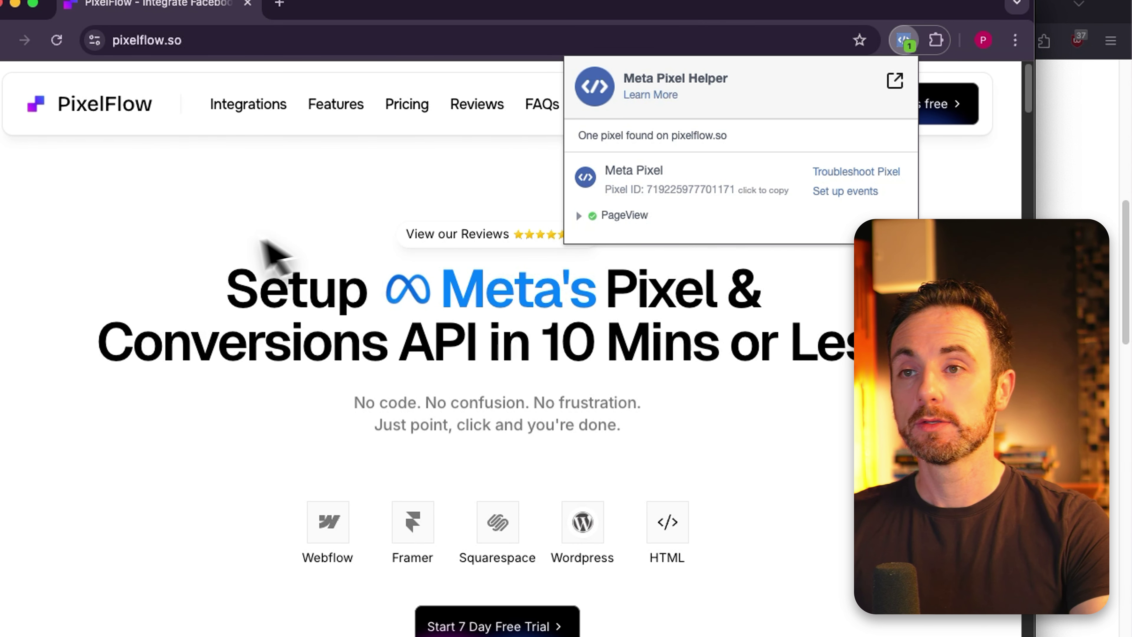
click(56, 41)
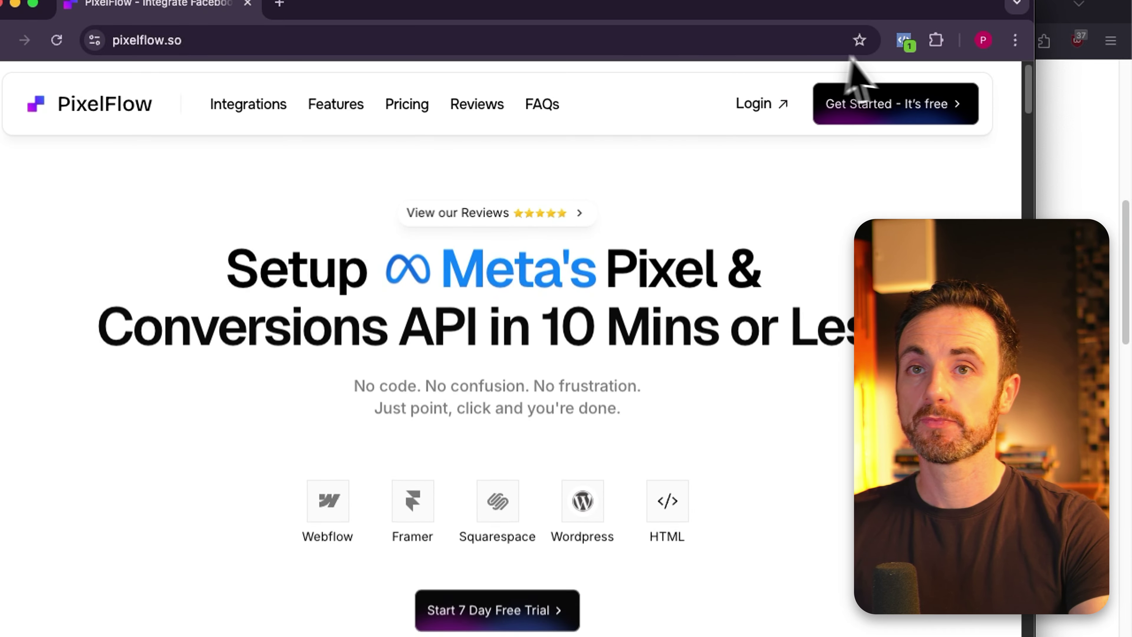
click(903, 42)
click(579, 214)
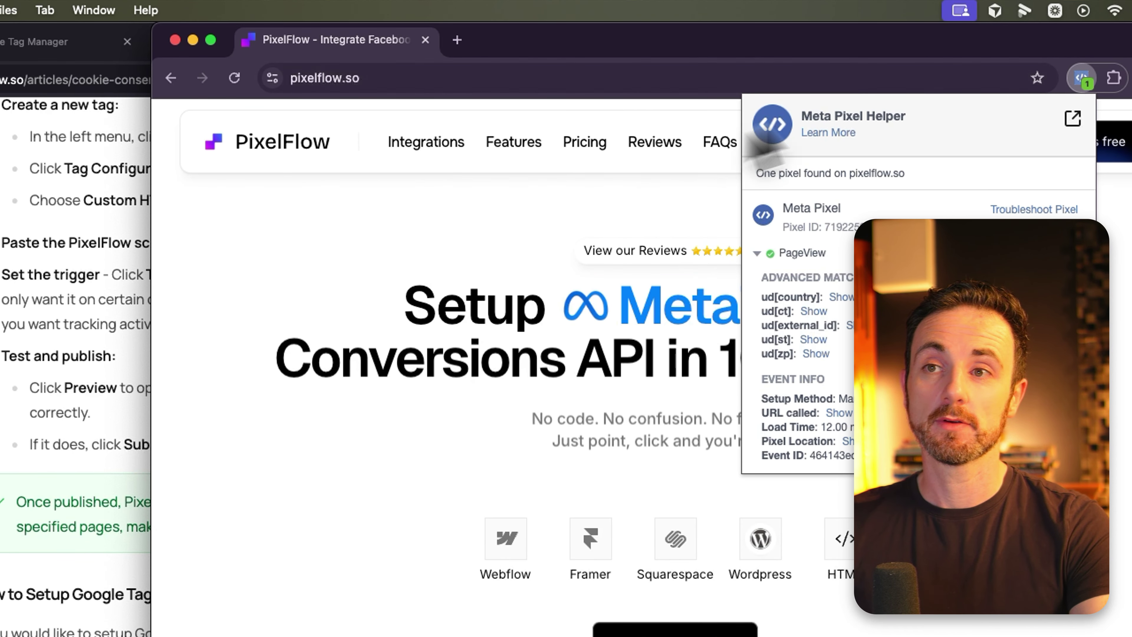
- Switch back to Google Tag Manager in Firefox and open the PixelFlow tag's configuration for editing
click(343, 178)
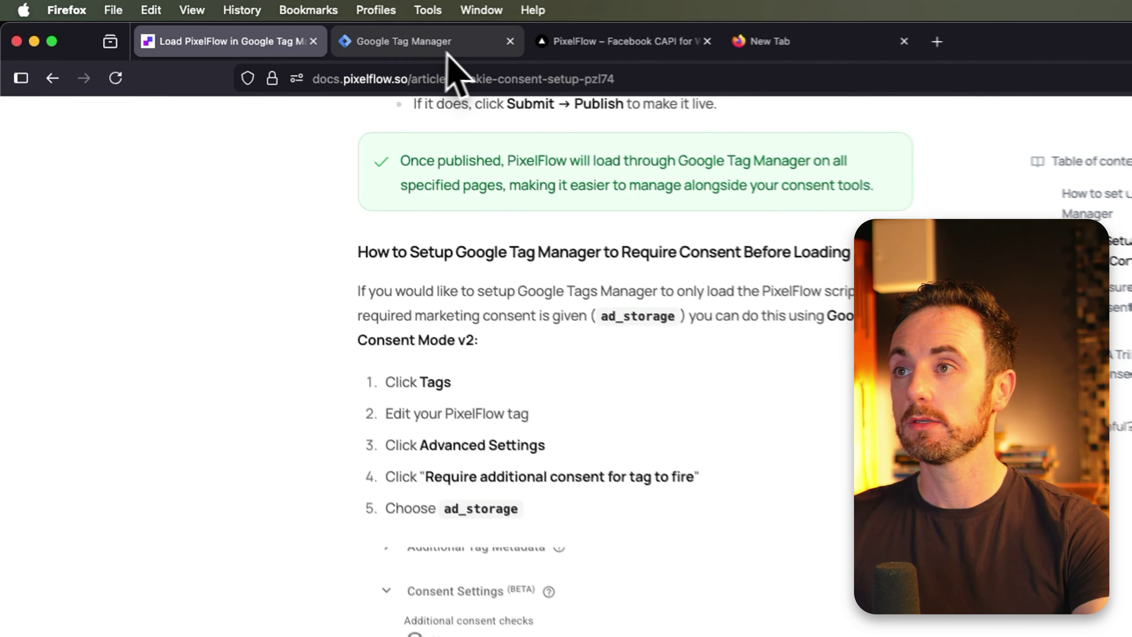
mouse_move(451, 27)
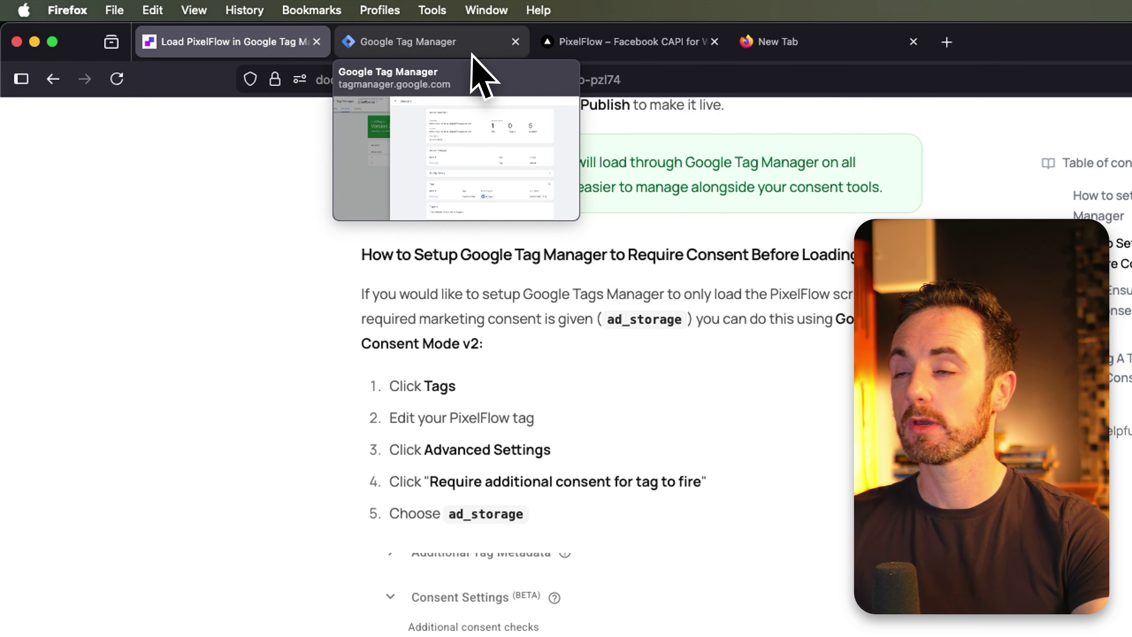
click(473, 52)
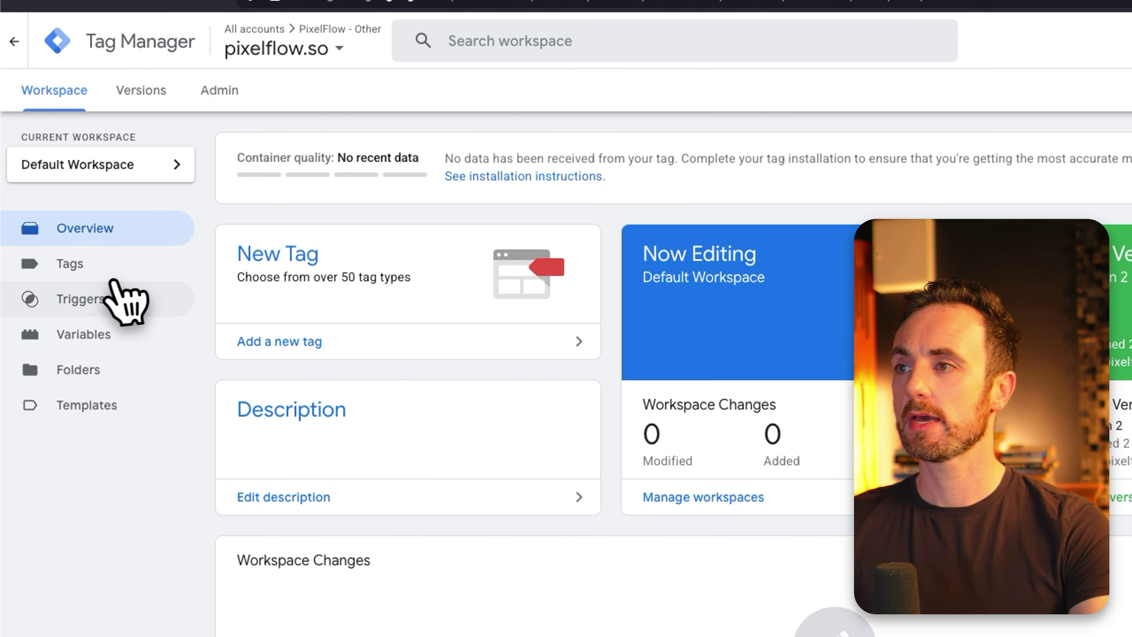
click(63, 264)
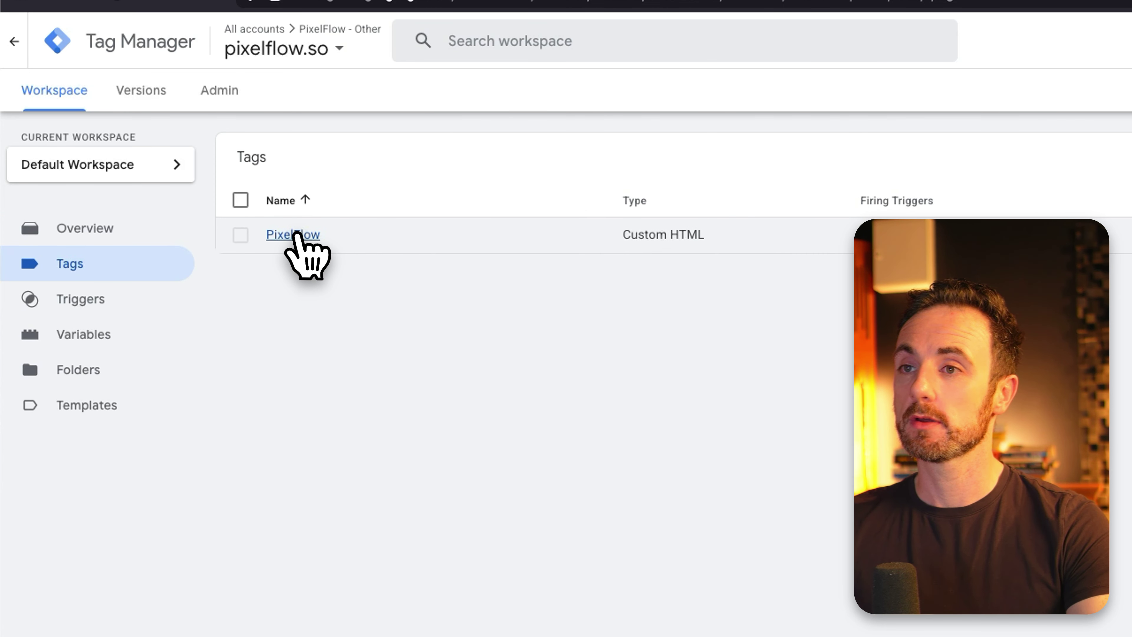
click(294, 234)
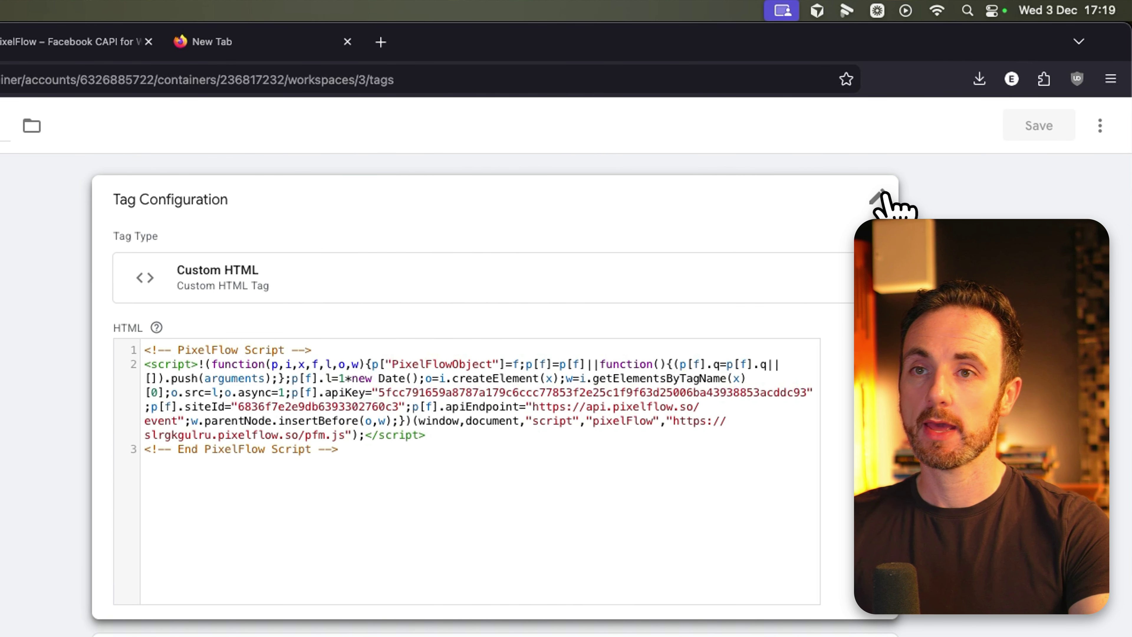
click(881, 196)
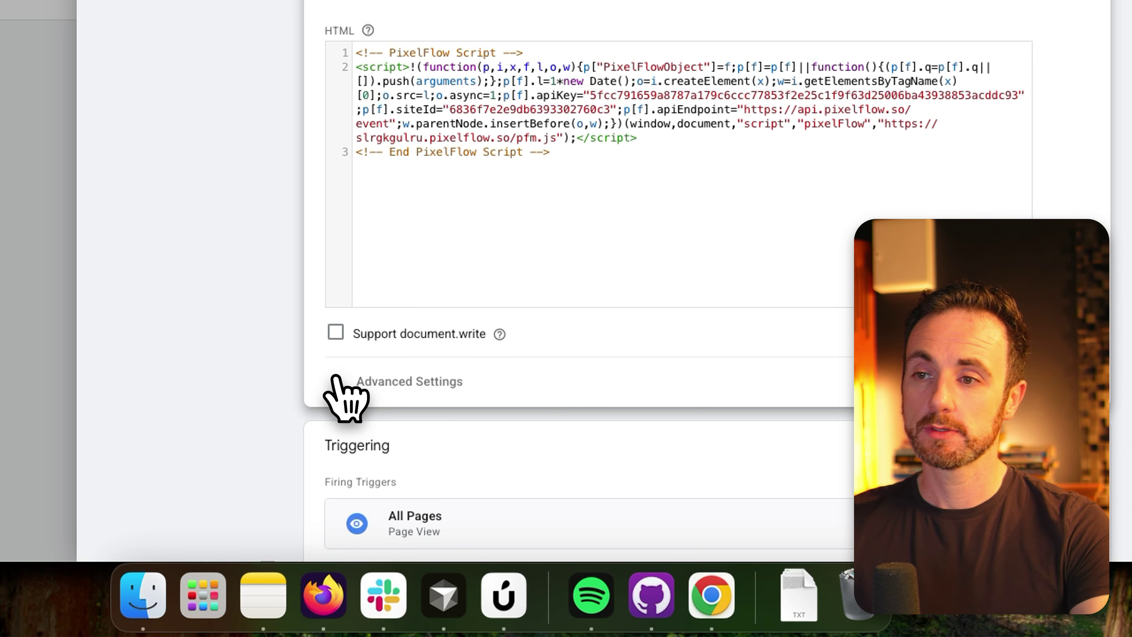
- Set the PixelFlow tag's consent settings to require additional consent for the tag to fire, with ad_storage as the required consent
click(335, 380)
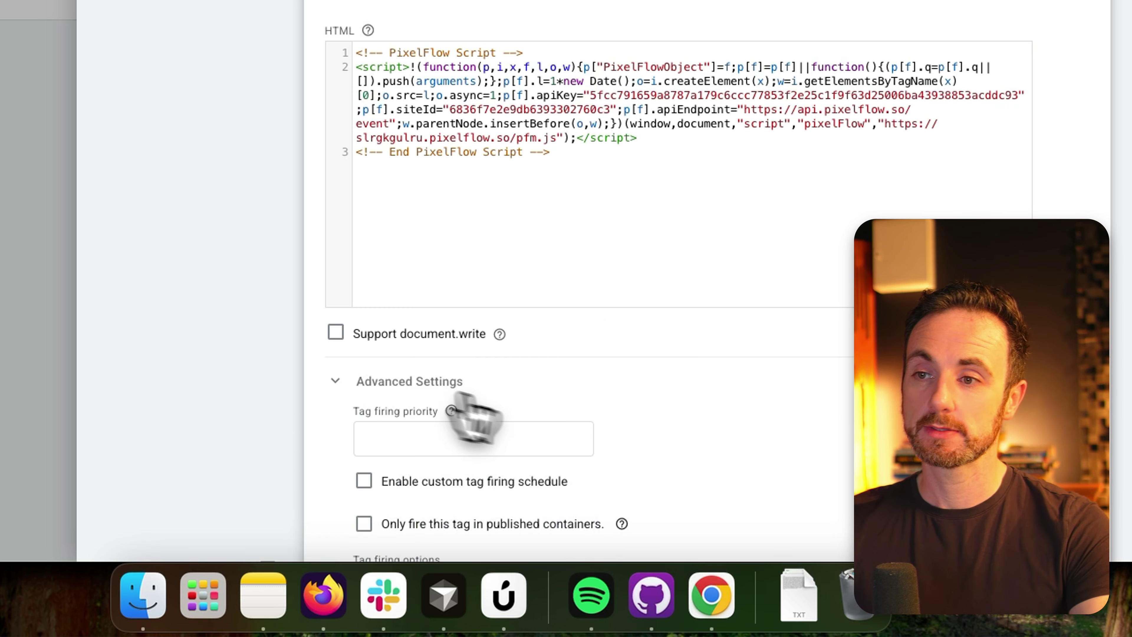
scroll(596, 437, down, 6)
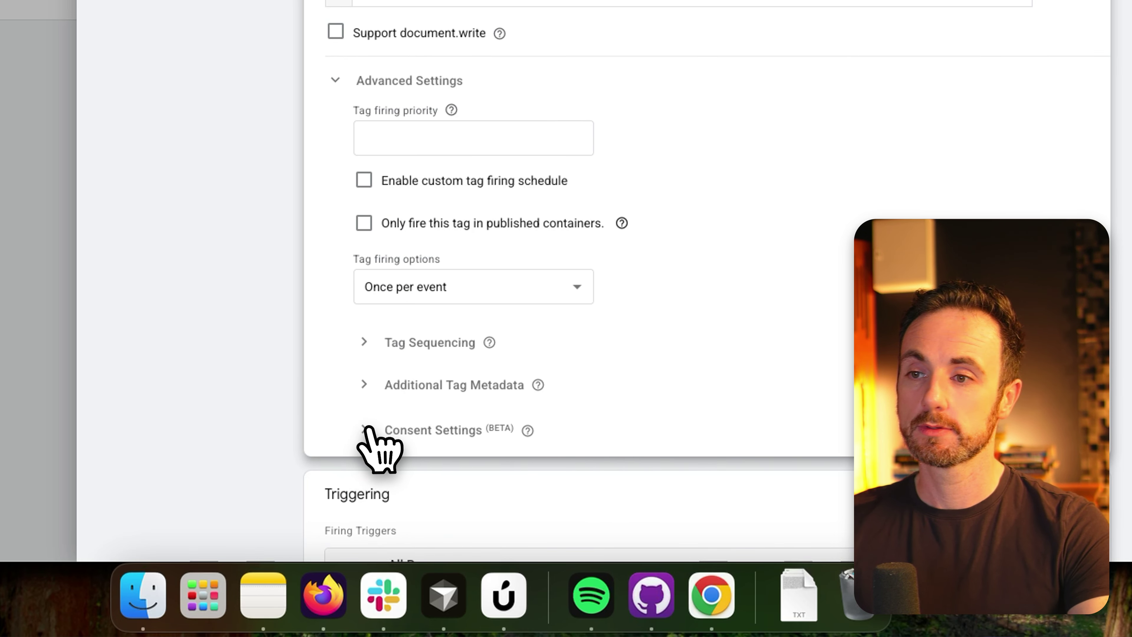
click(365, 429)
scroll(378, 441, down, 5)
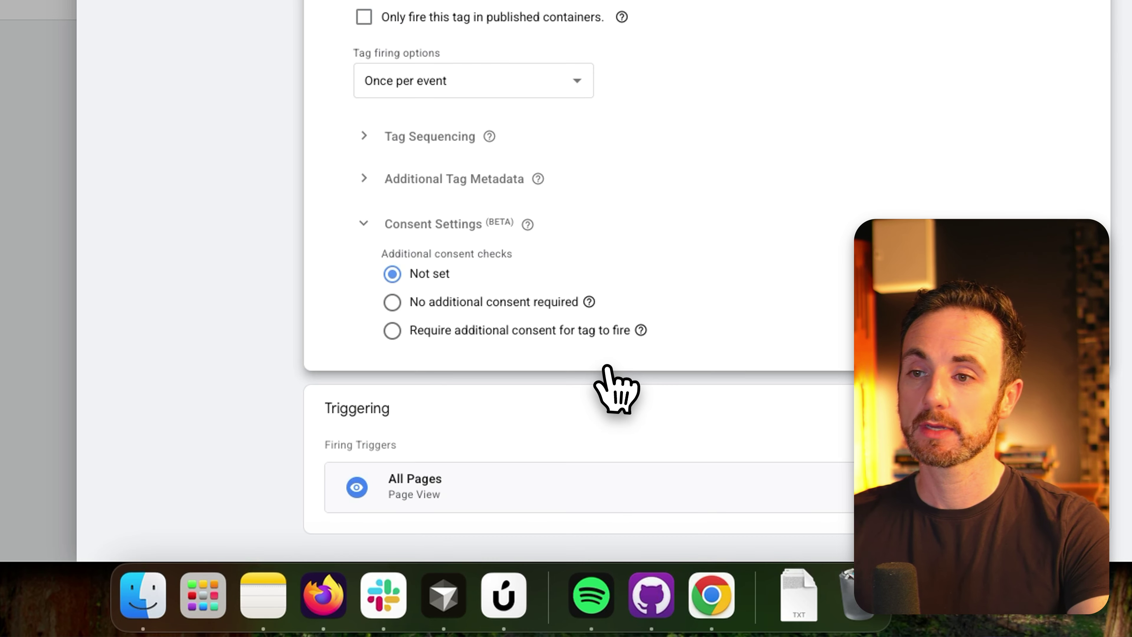
click(392, 331)
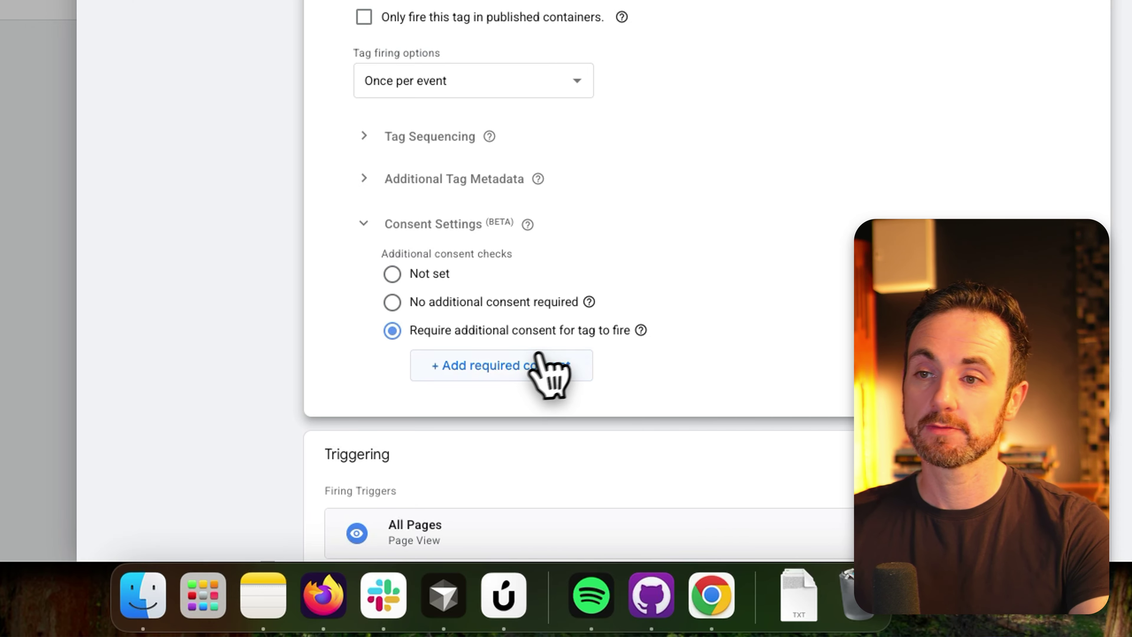
click(518, 364)
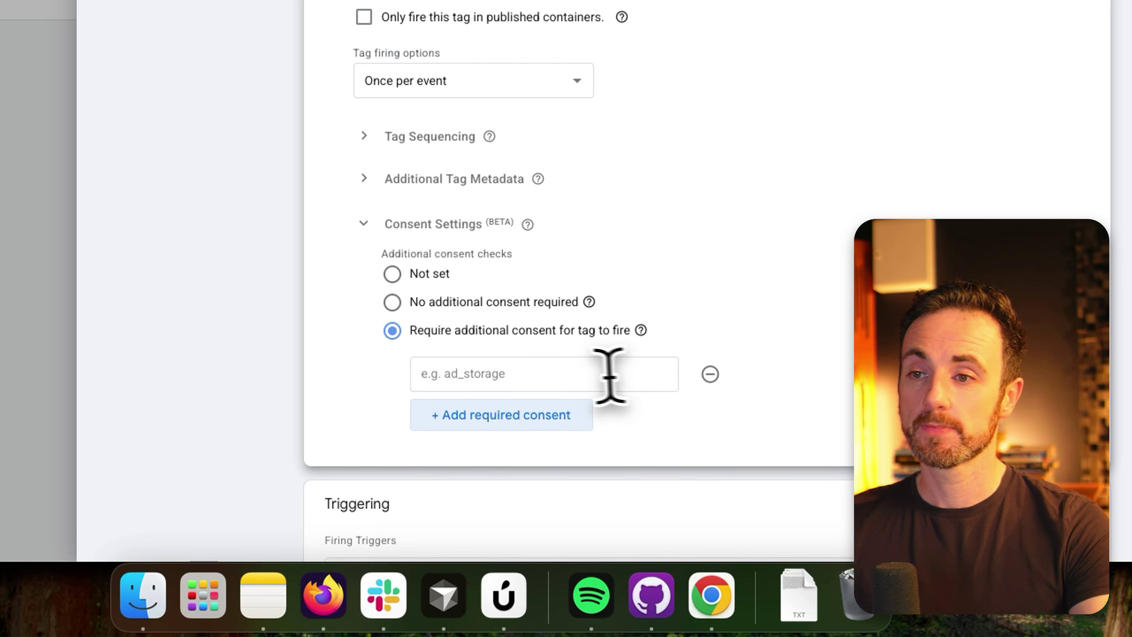
click(579, 375)
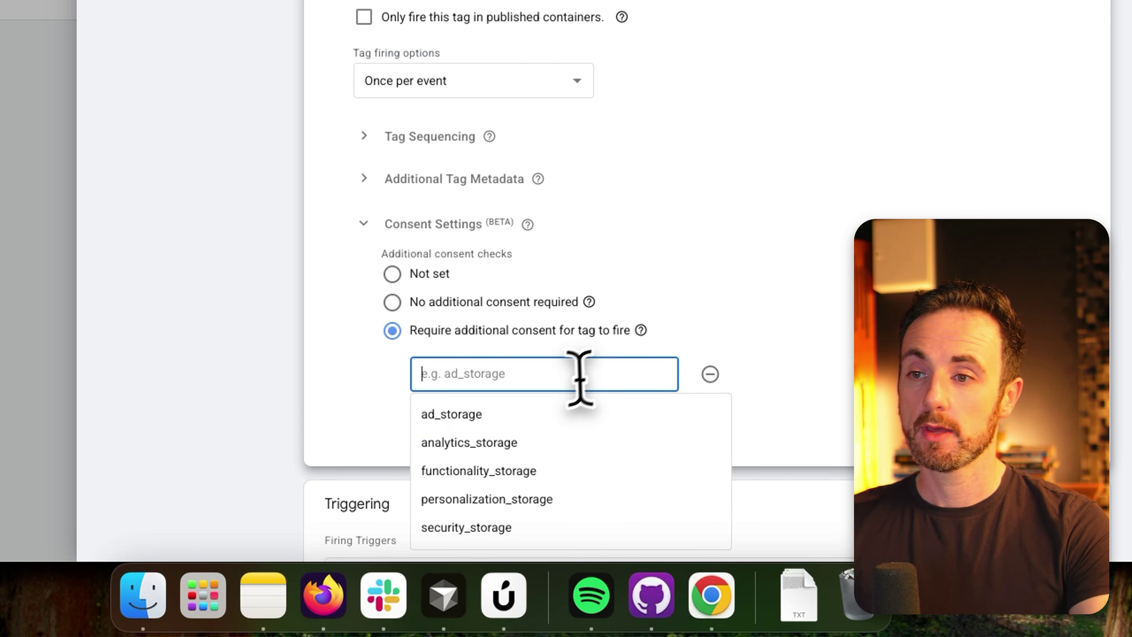
click(551, 415)
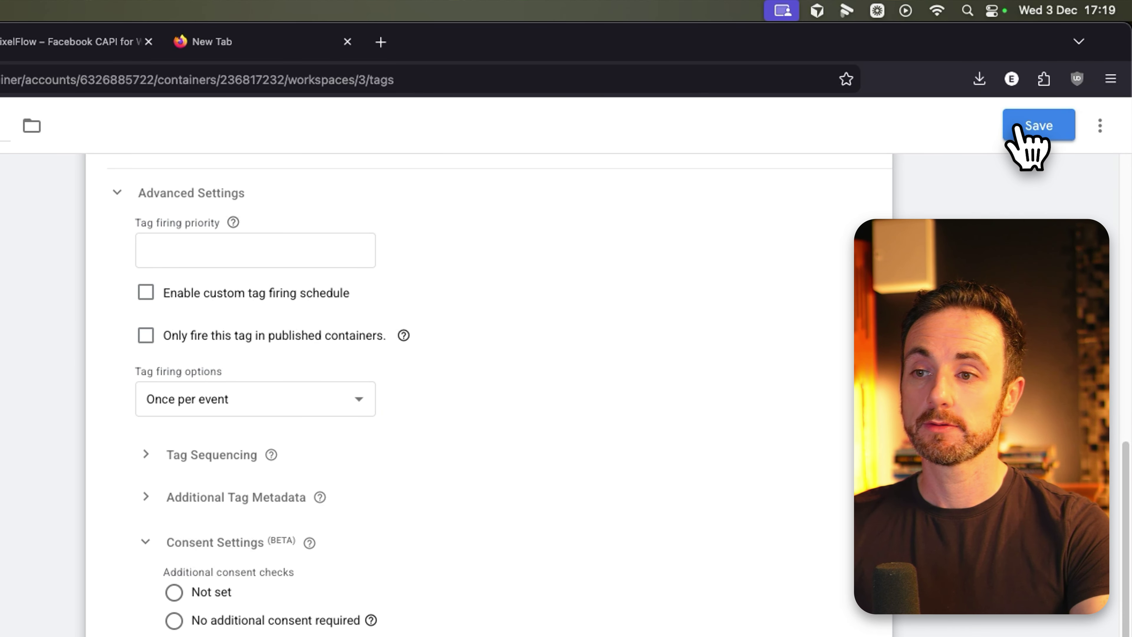
- Save the PixelFlow tag with its new consent settings and reopen it to review the configuration
click(1020, 127)
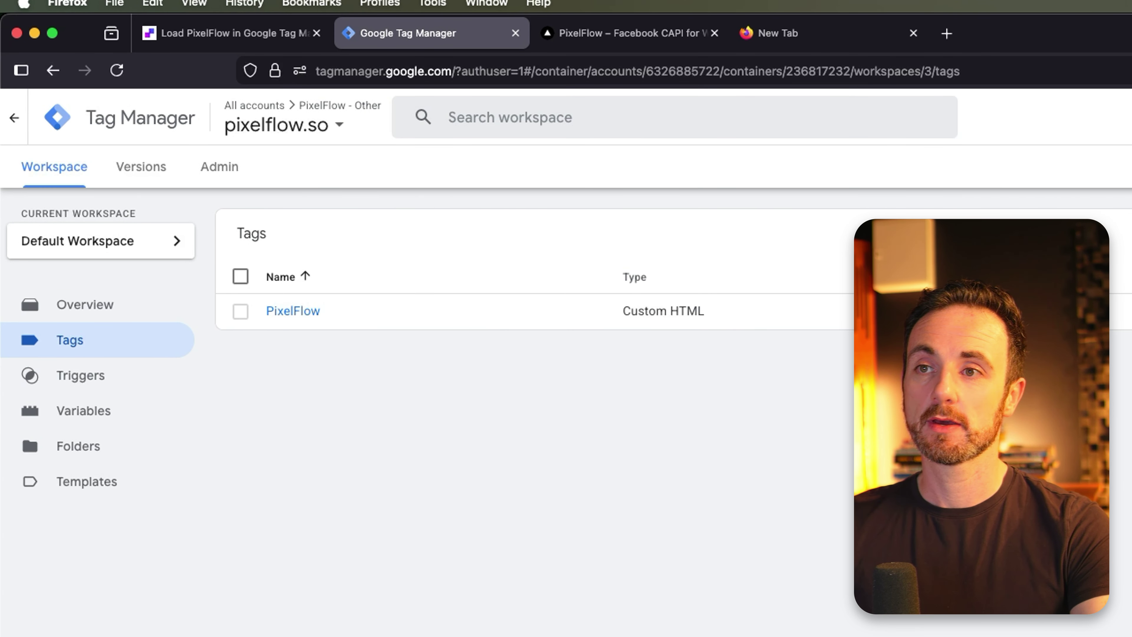
click(290, 311)
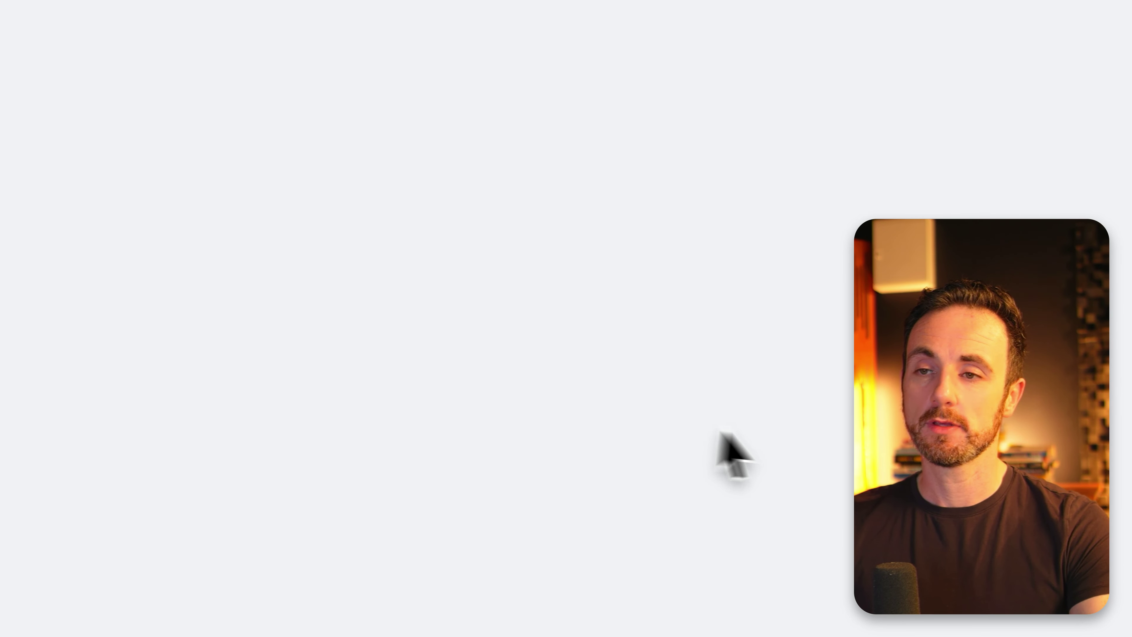
scroll(303, 518, down, 3)
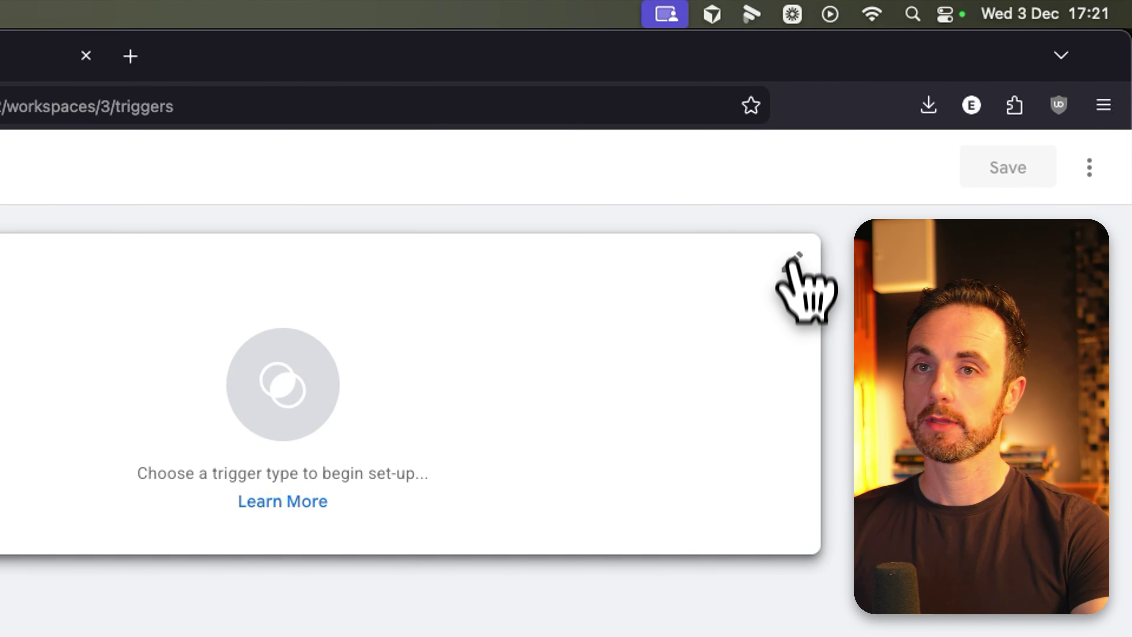
- Configure the new trigger as a Custom Event with the event name cookie_consent_update
click(791, 263)
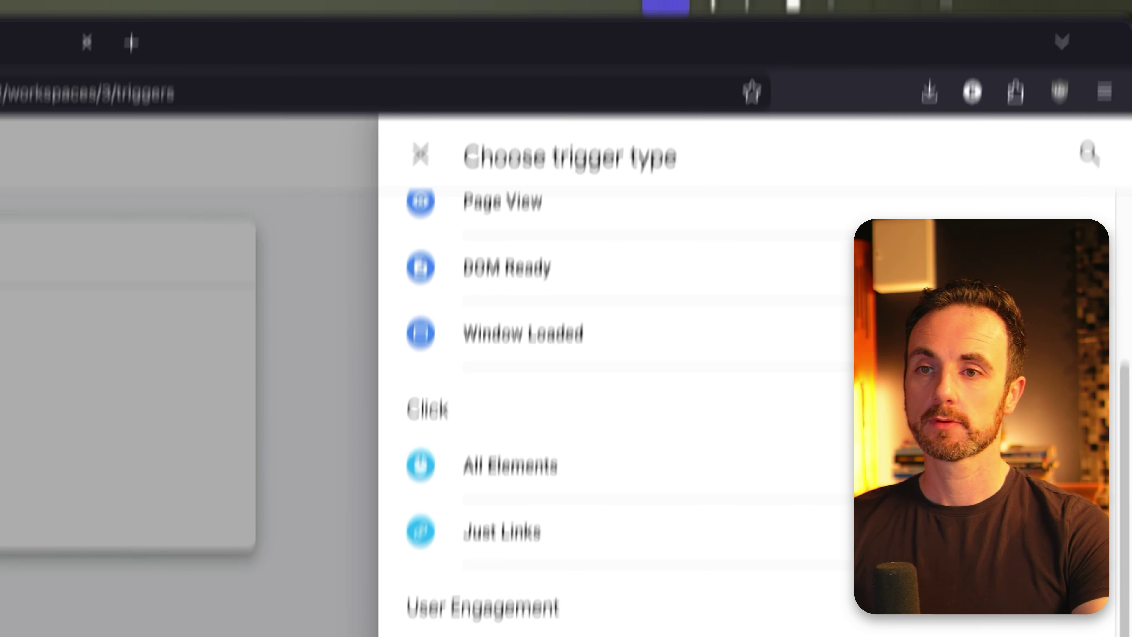
scroll(624, 401, down, 3)
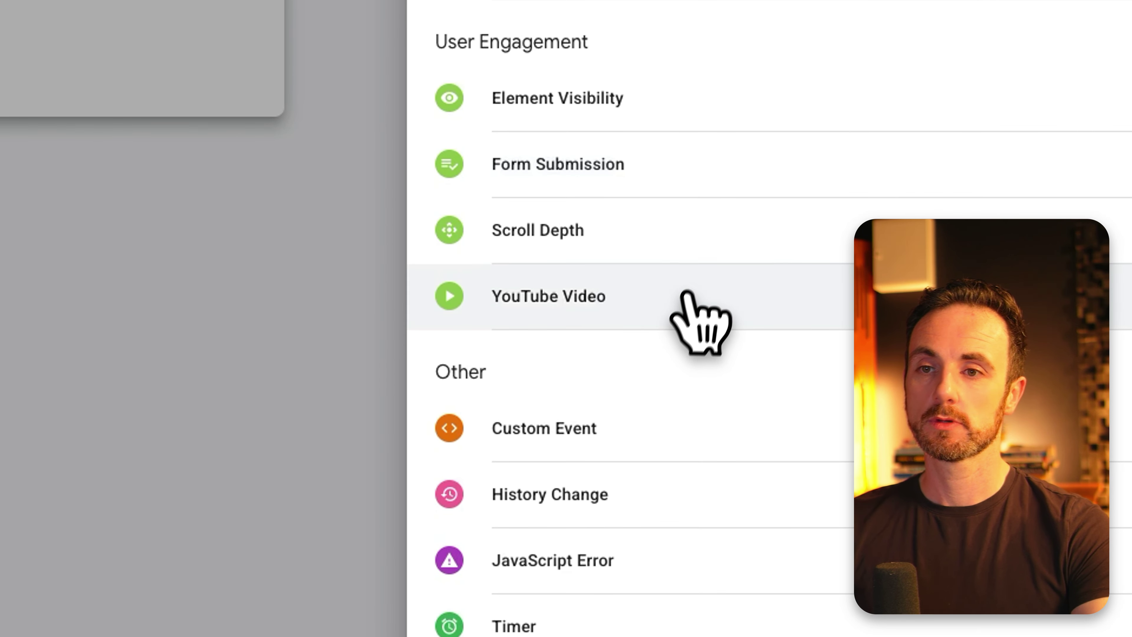
click(648, 426)
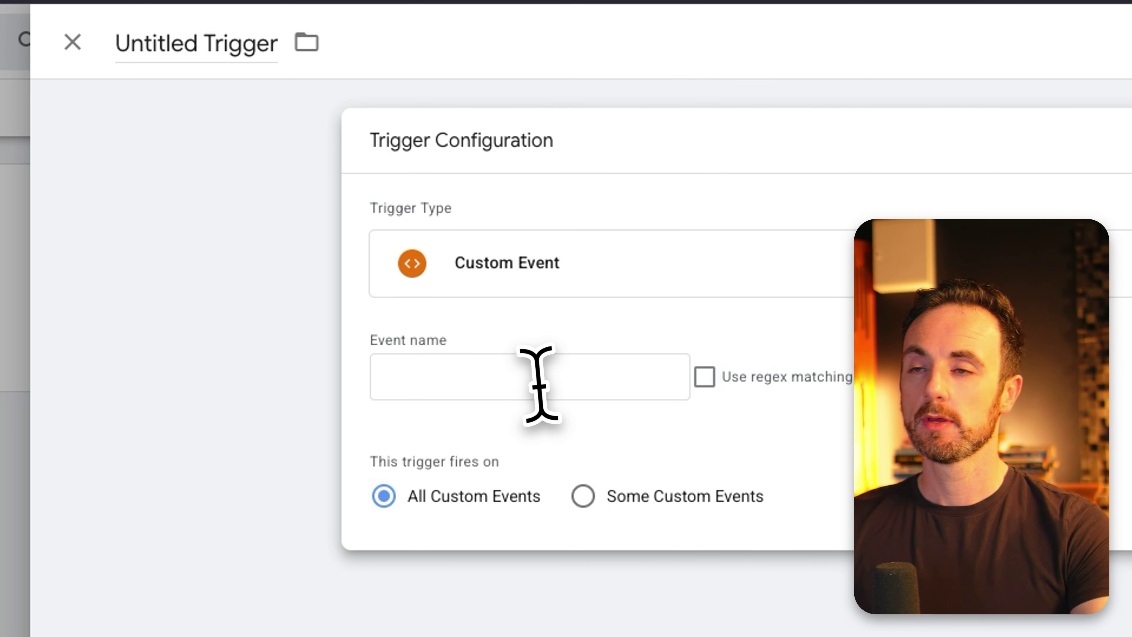
click(539, 384)
text(cookie_consent_update)
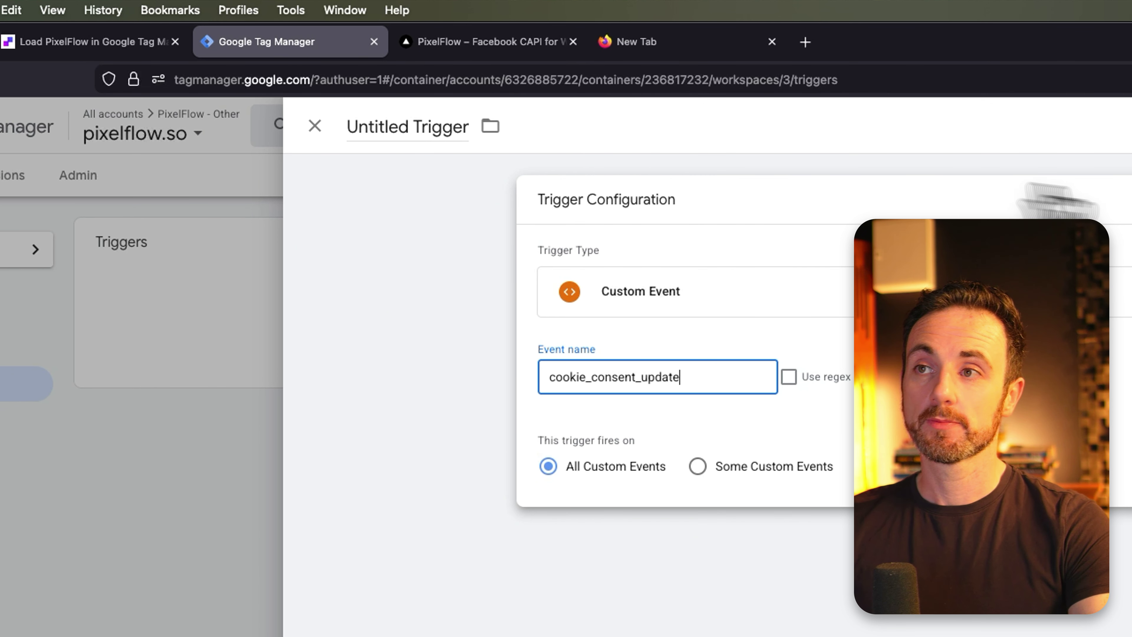
- Name the trigger cookie_consent_update and save it
click(207, 53)
double_click(414, 131)
text(cookie_consent_update)
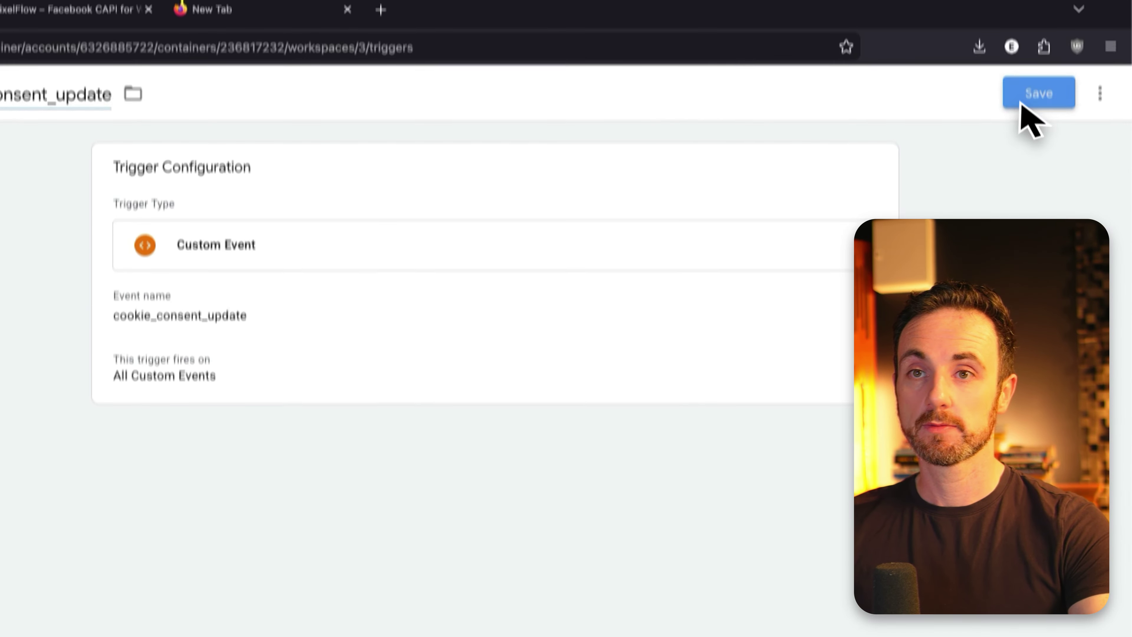
click(1022, 99)
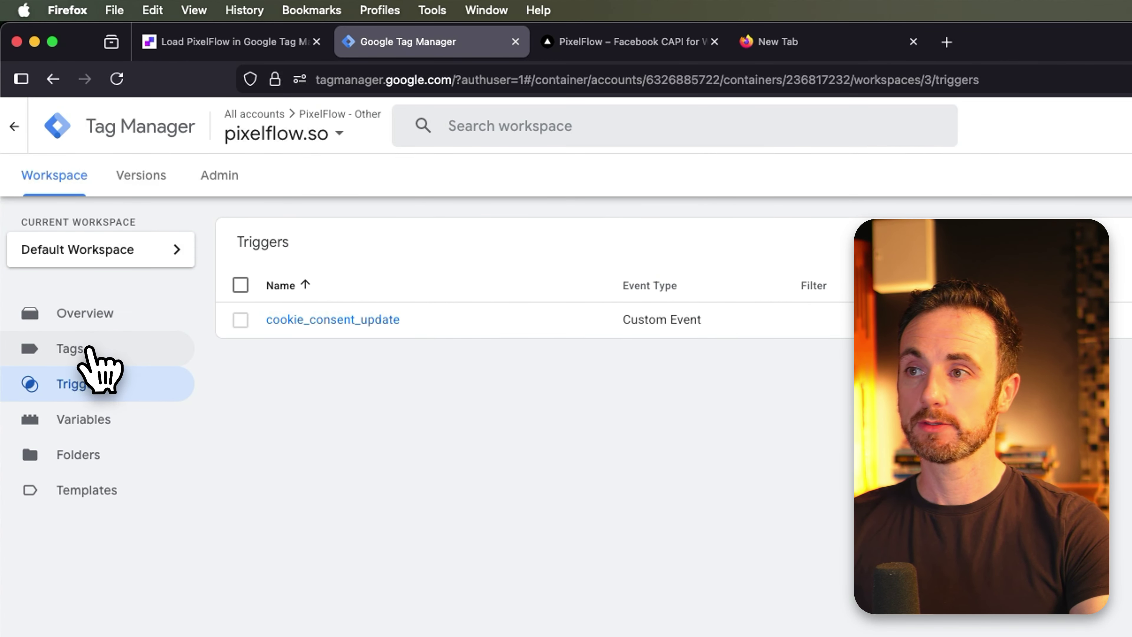
- Add cookie_consent_update as an additional firing trigger on the PixelFlow tag, alongside All Pages, and save the tag
click(87, 350)
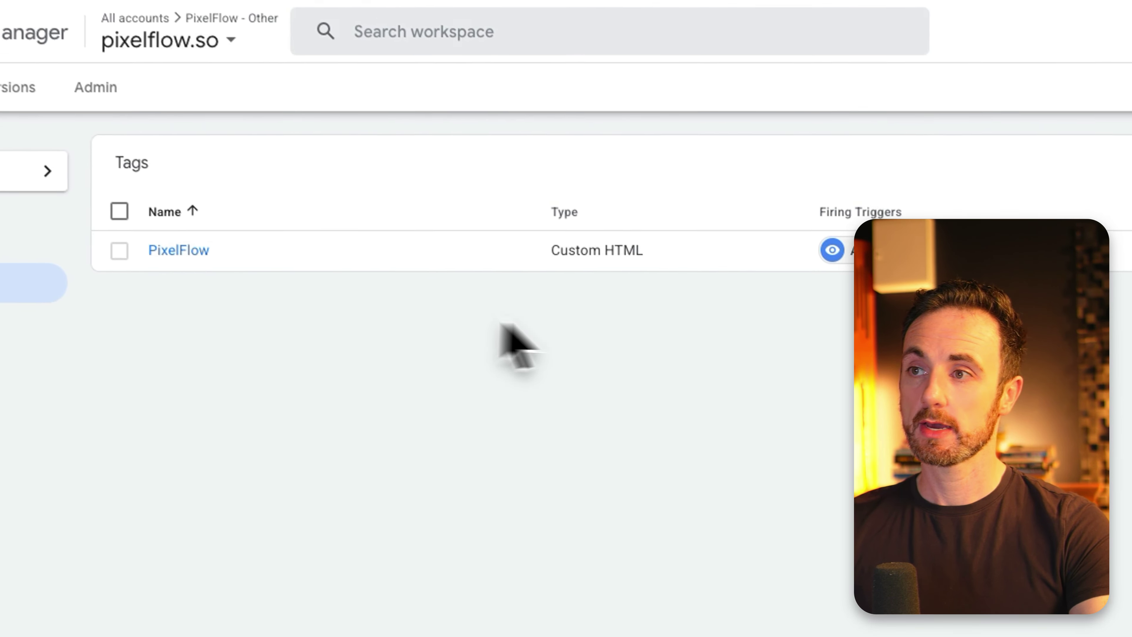
click(277, 317)
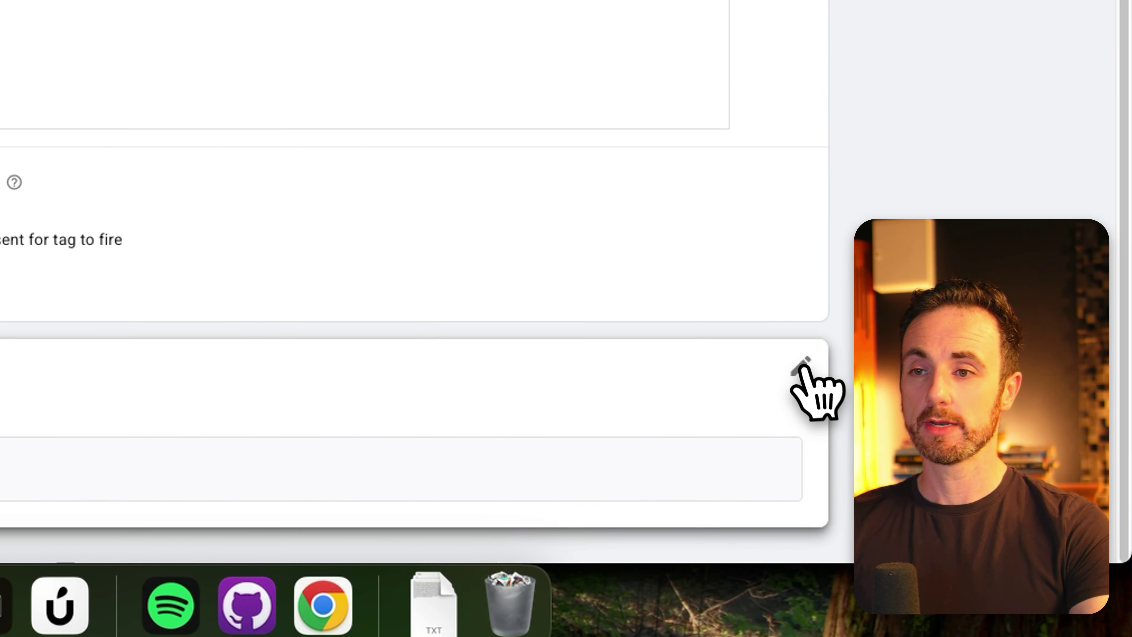
click(802, 365)
scroll(696, 329, down, 2)
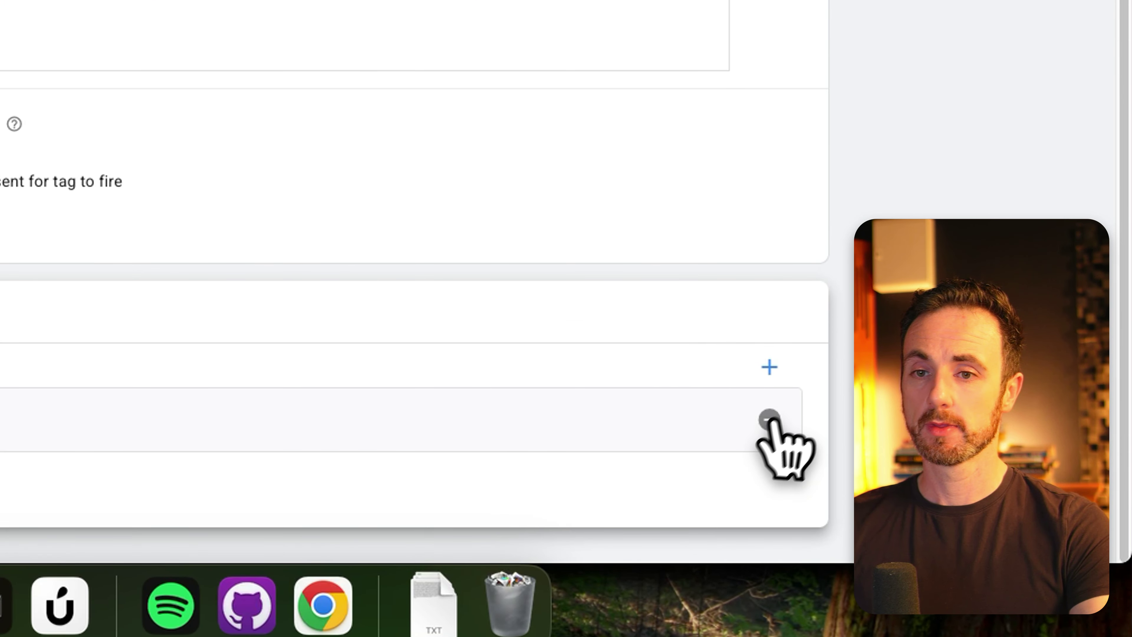
click(769, 366)
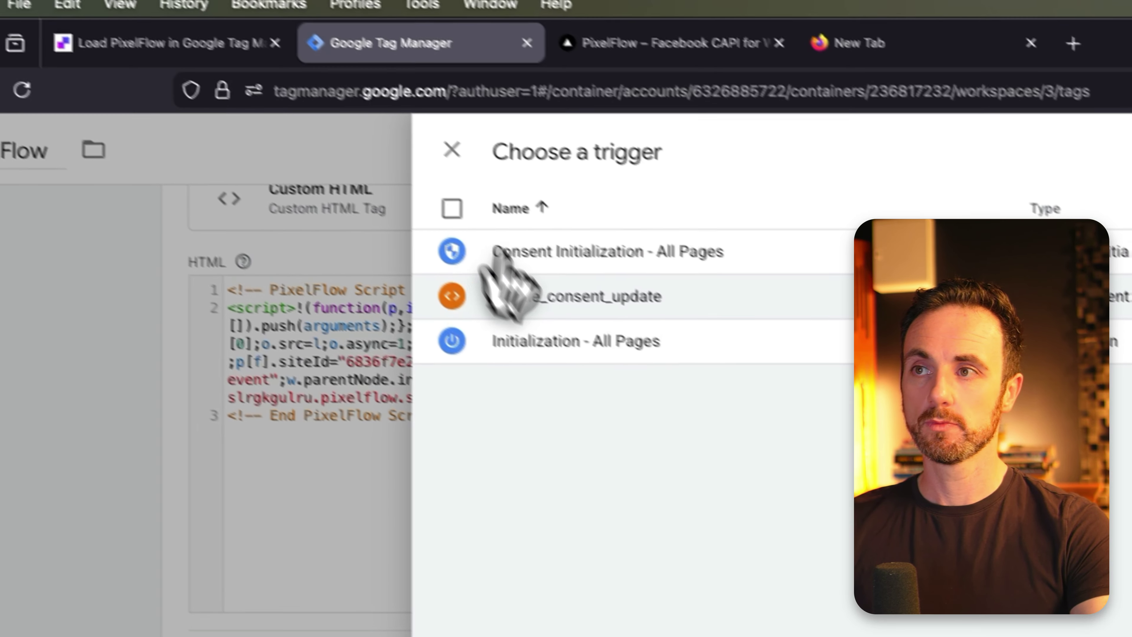
click(540, 300)
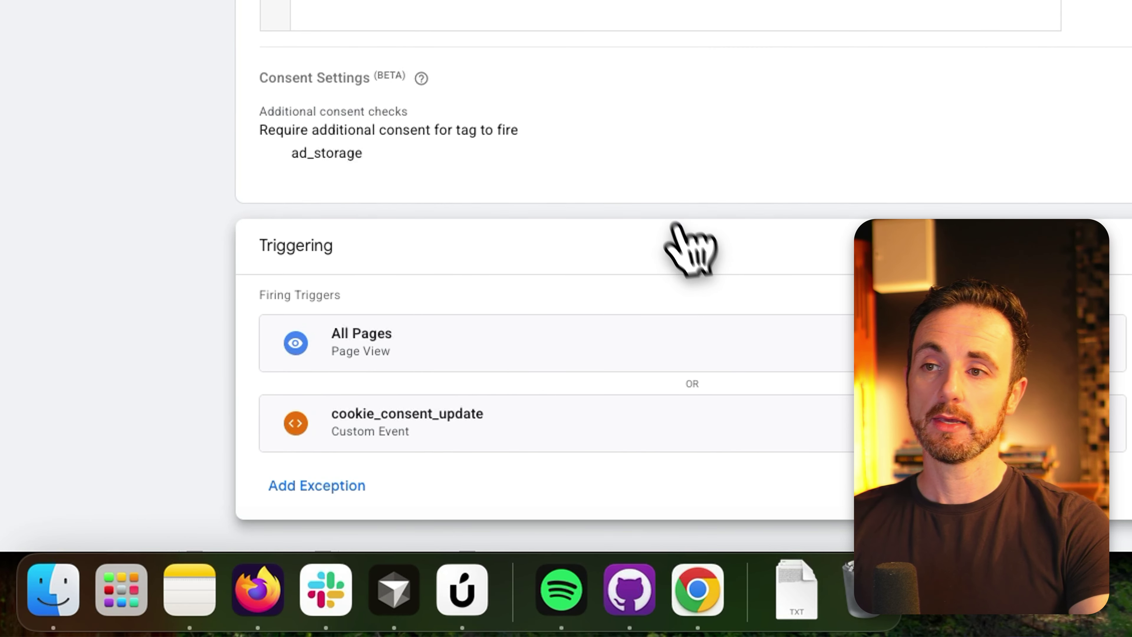
scroll(687, 245, up, 5)
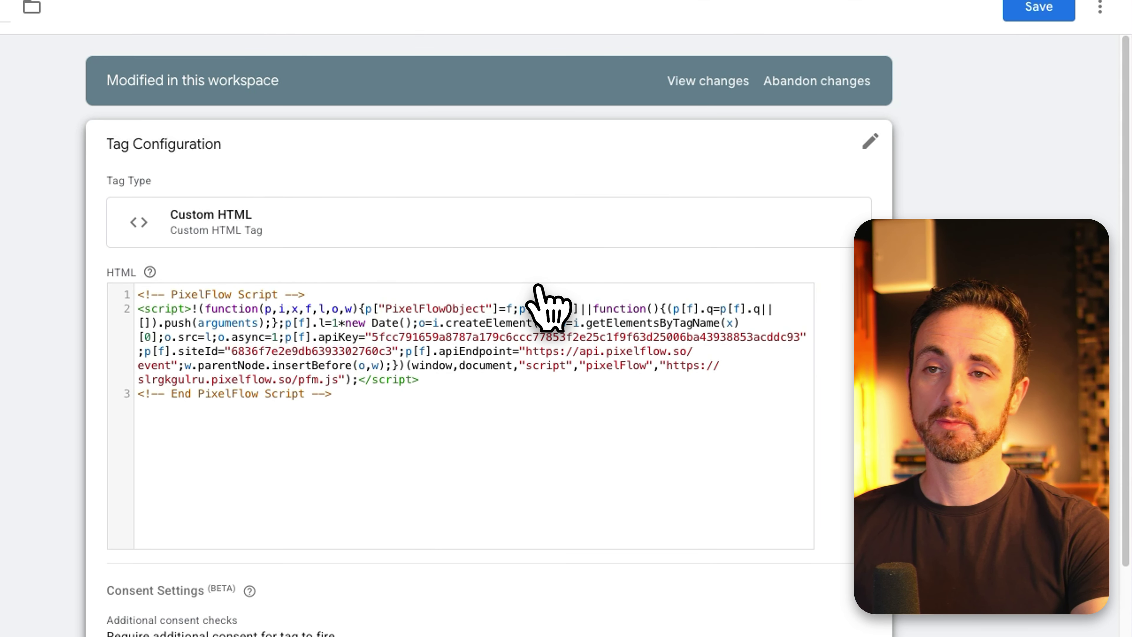
scroll(769, 318, down, 3)
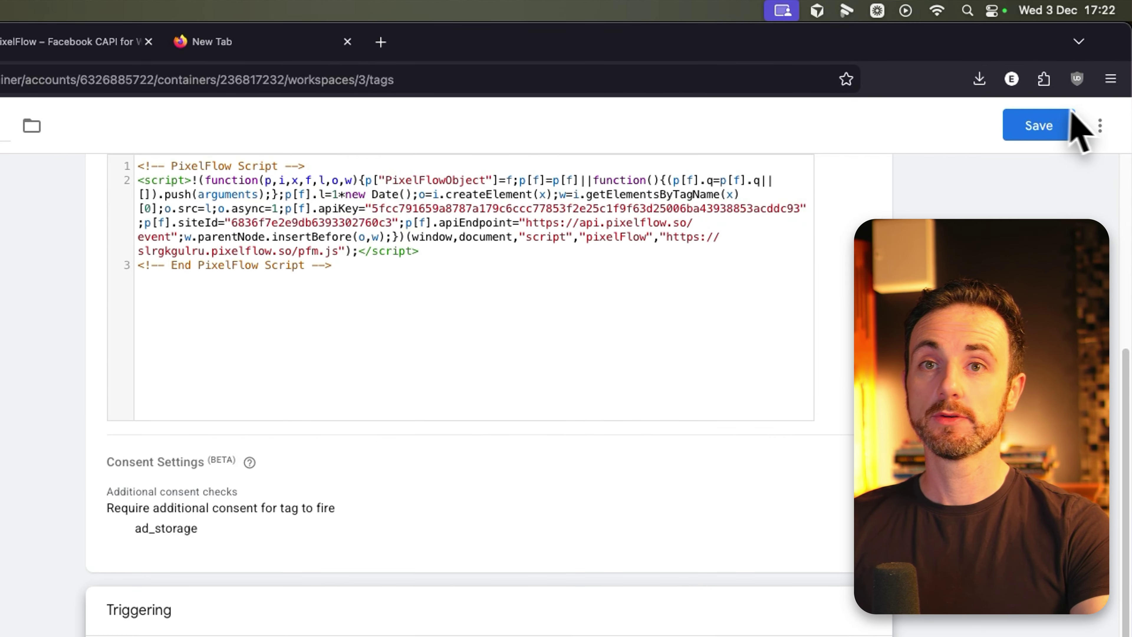
click(1074, 109)
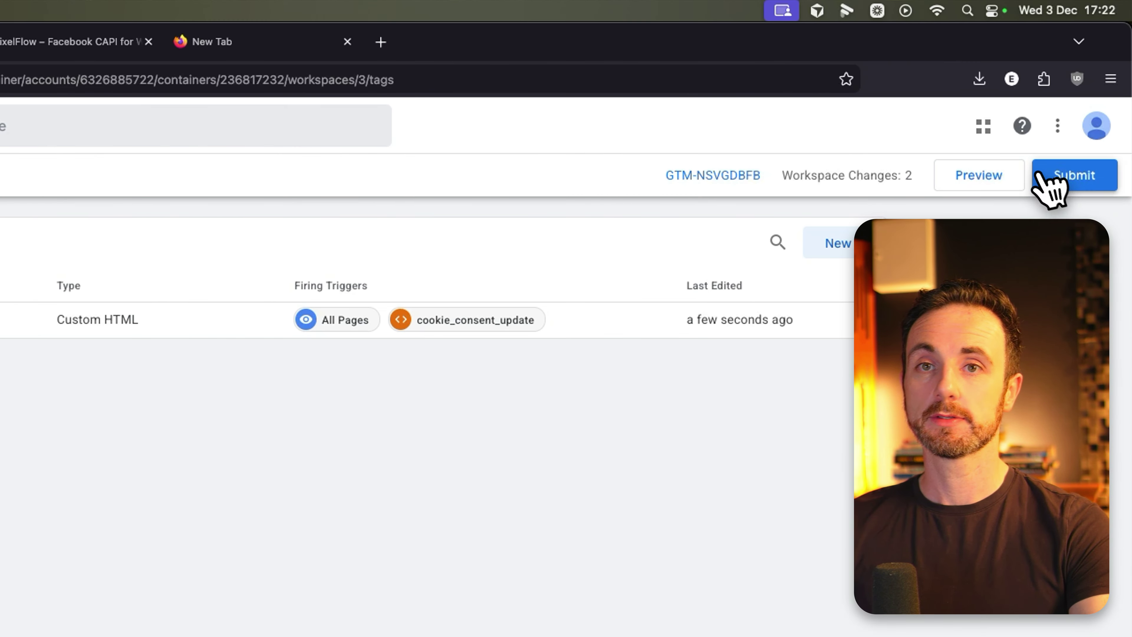
- Submit and publish the workspace changes containing the new trigger and the modified tag, leaving the version name and description empty
click(1045, 184)
click(1066, 125)
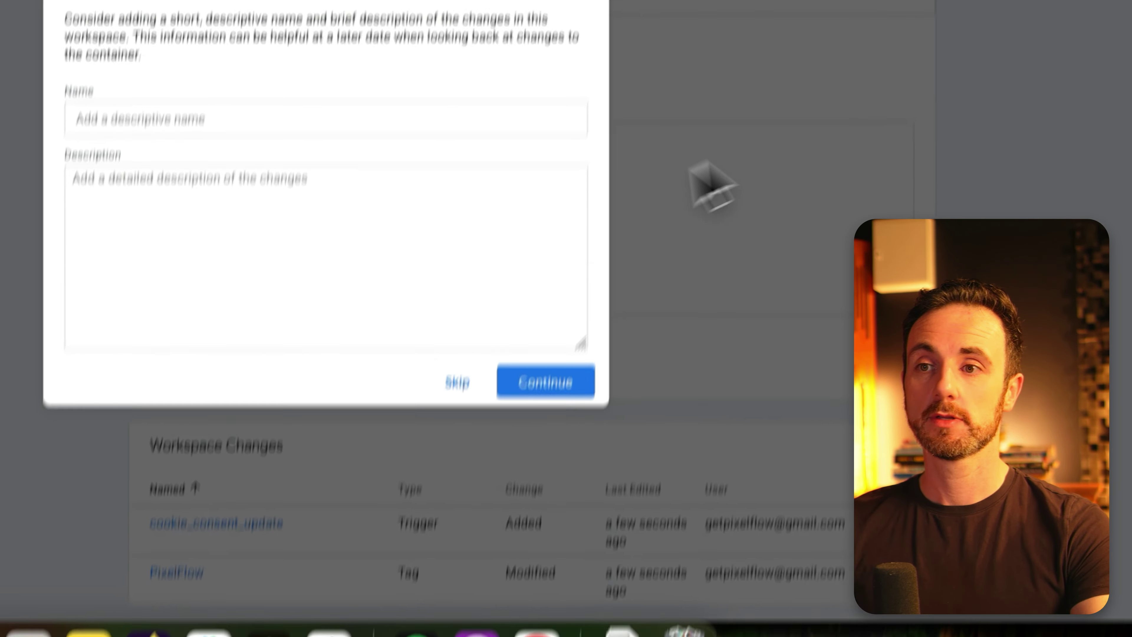
click(562, 382)
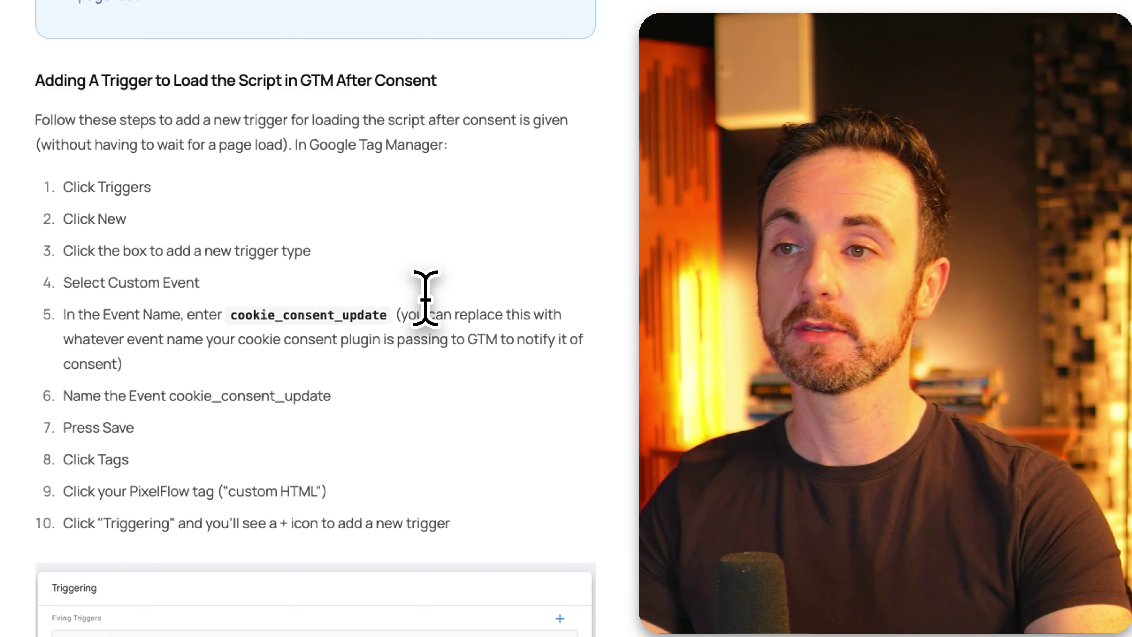
scroll(371, 415, up, 3)
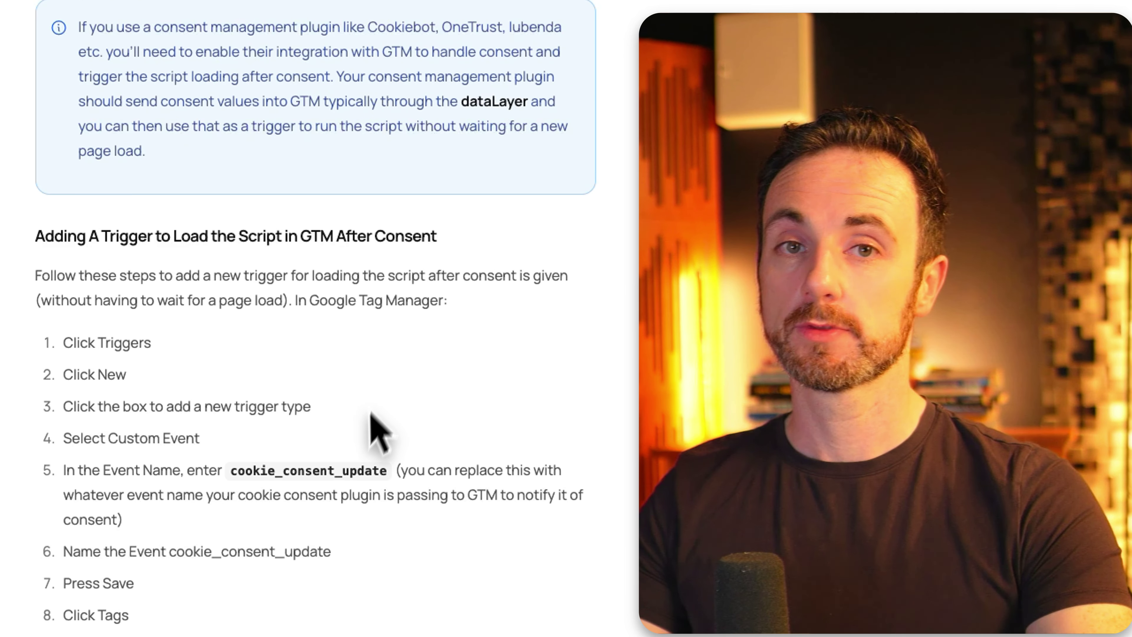